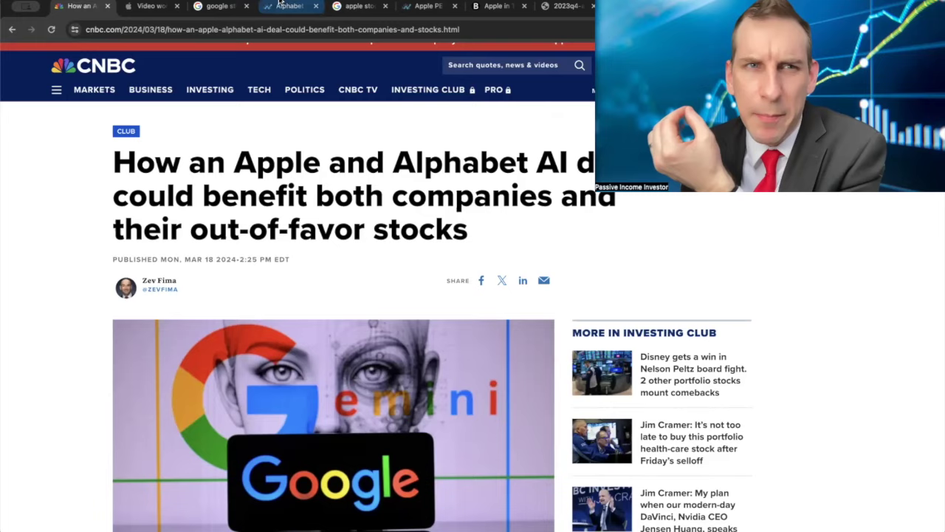
# - Check the GOOGL position in the portfolio sheet: 68 shares worth about $12,997
pyautogui.click(152, 6)
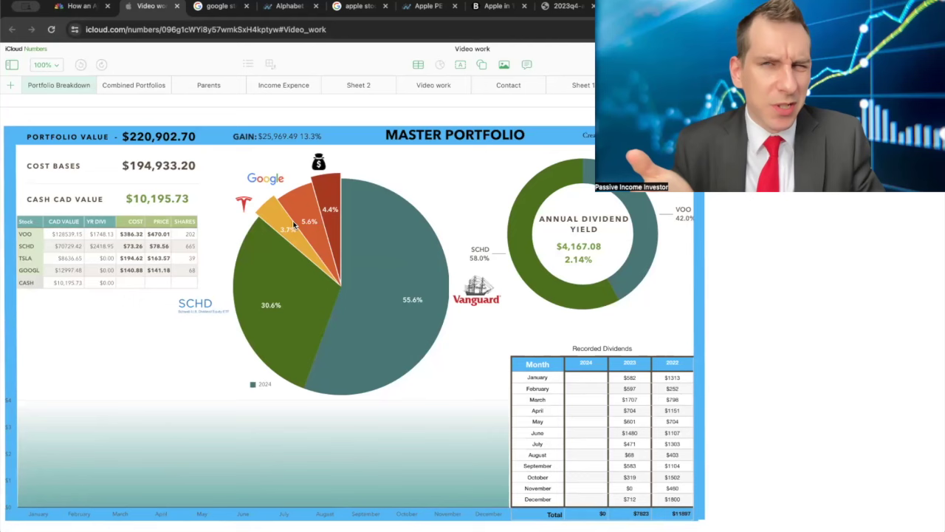
pyautogui.click(74, 269)
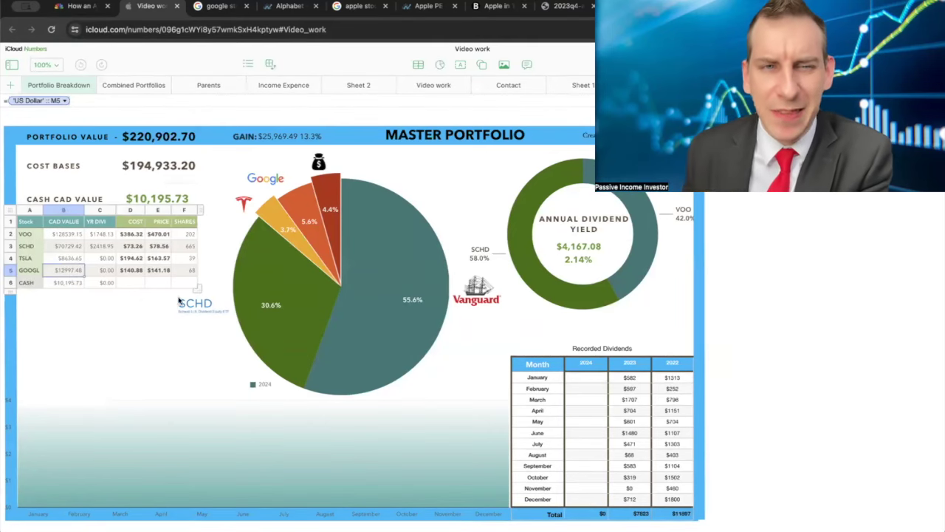
pyautogui.click(190, 274)
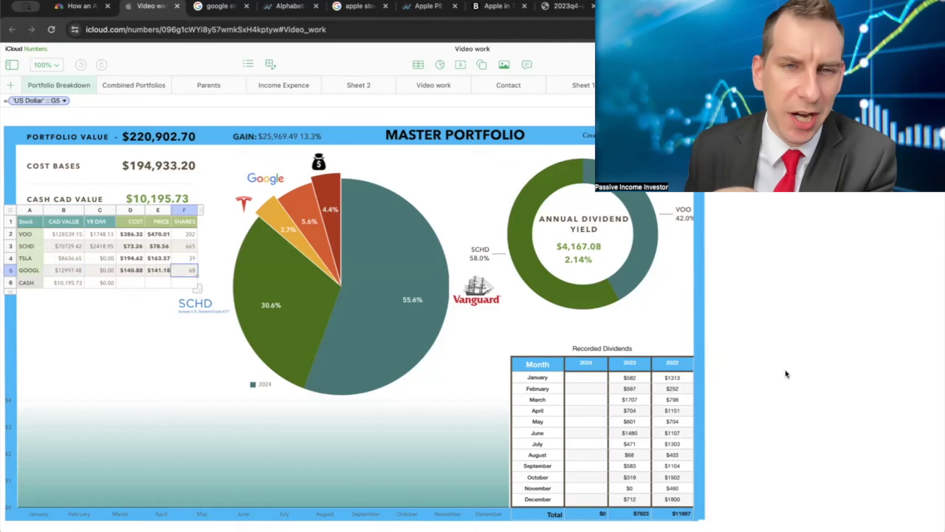
# - Measure Alphabet's Jan–Mar drop and rebound, then check today's 6.31 (4.44%) gain
pyautogui.click(226, 14)
pyautogui.moveTo(213, 355); pyautogui.dragTo(436, 412)
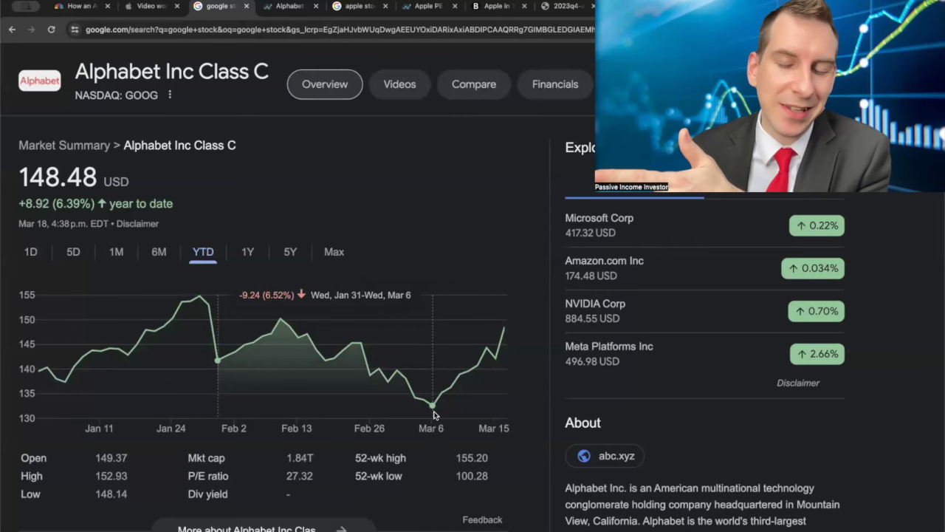
pyautogui.moveTo(433, 410); pyautogui.dragTo(502, 381)
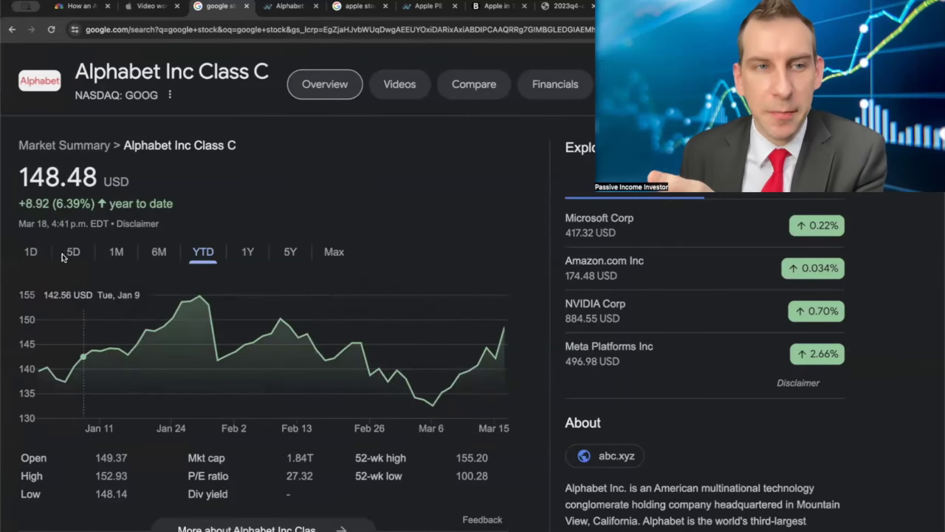
pyautogui.click(33, 252)
pyautogui.doubleClick(50, 205)
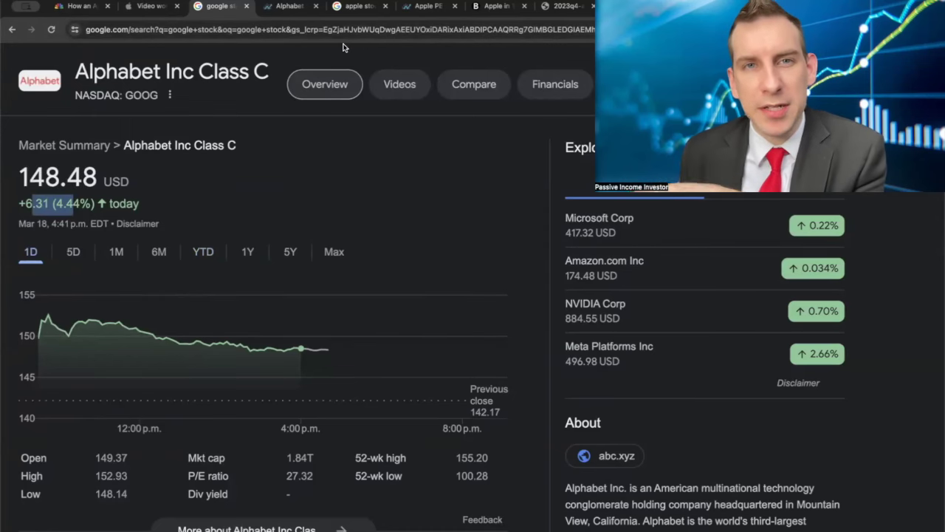
pyautogui.click(358, 6)
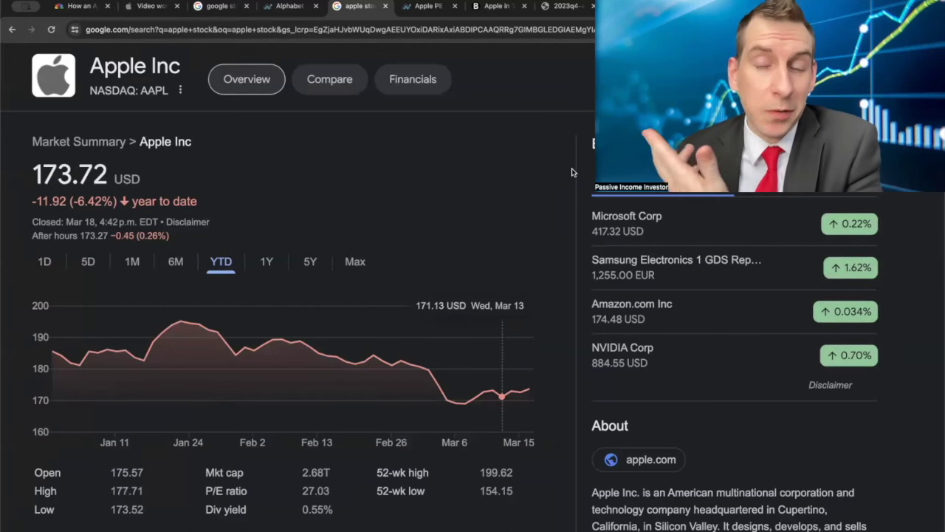
# - Read Bloomberg's 'Apple in Talks' article on Google Gemini powering iPhone AI features
pyautogui.click(497, 6)
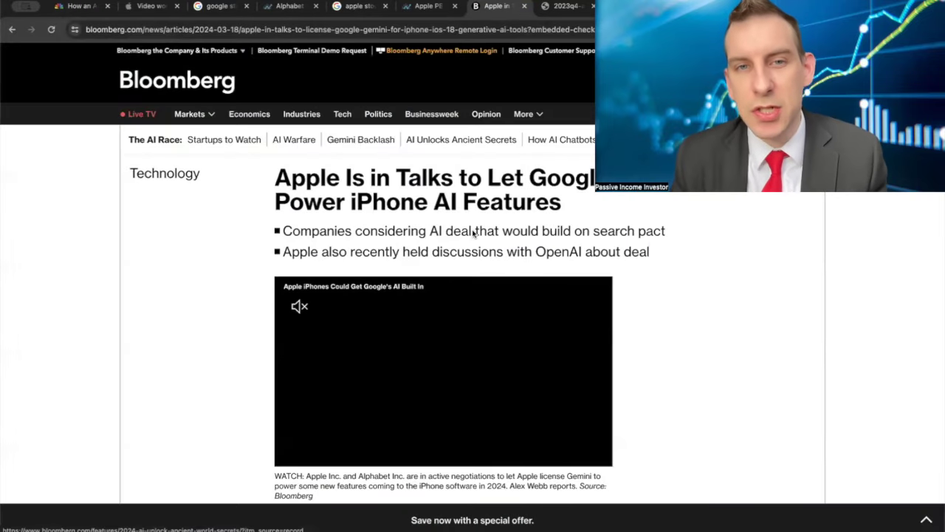
pyautogui.scroll(5, 473, 232)
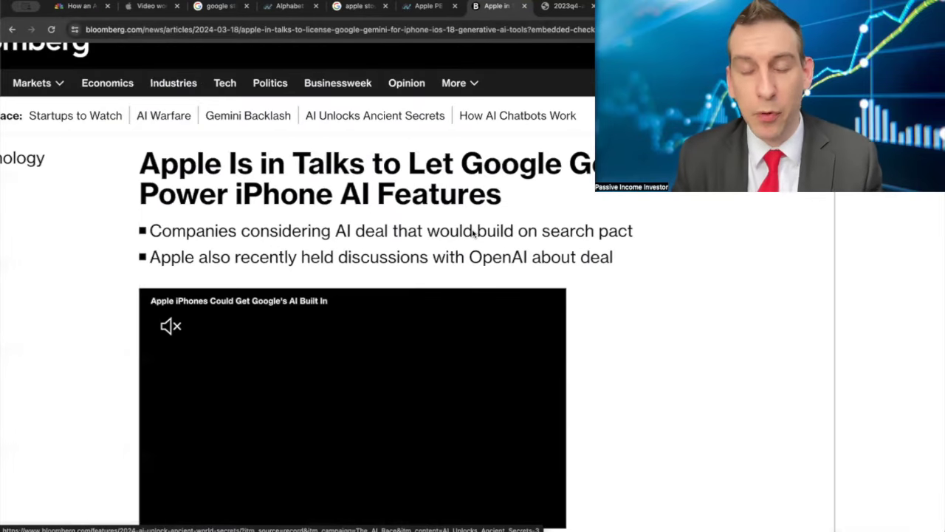
pyautogui.hscroll(2, 473, 232)
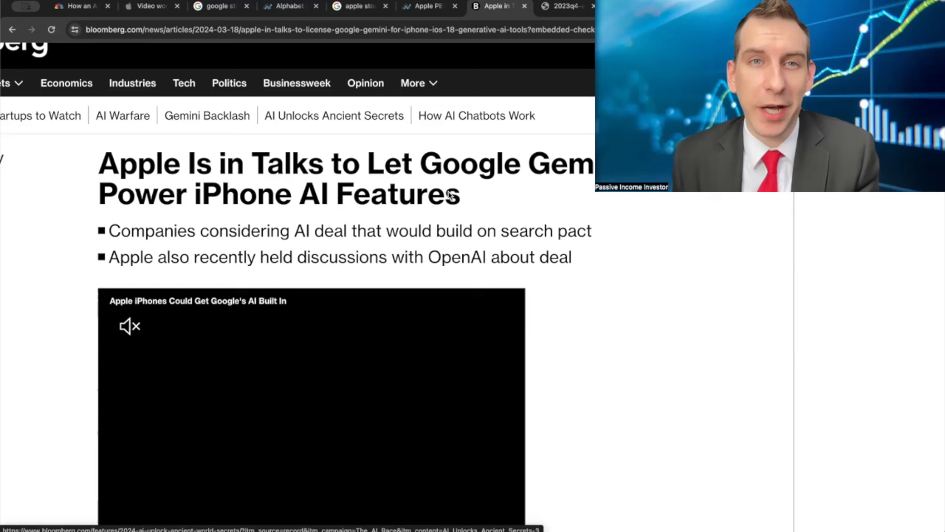
# - Highlight Alphabet's 27.32 P/E ratio and Apple's 27.03 P/E ratio side by side
pyautogui.click(222, 8)
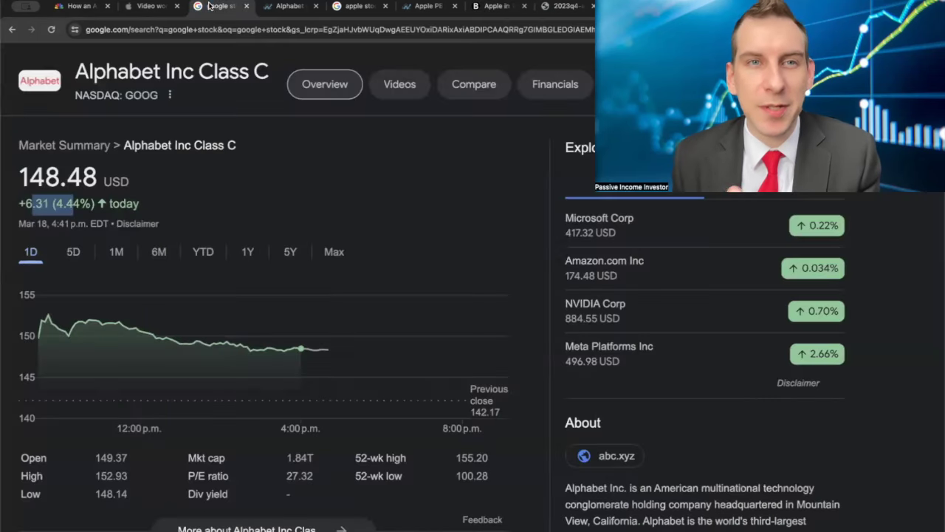
pyautogui.click(362, 9)
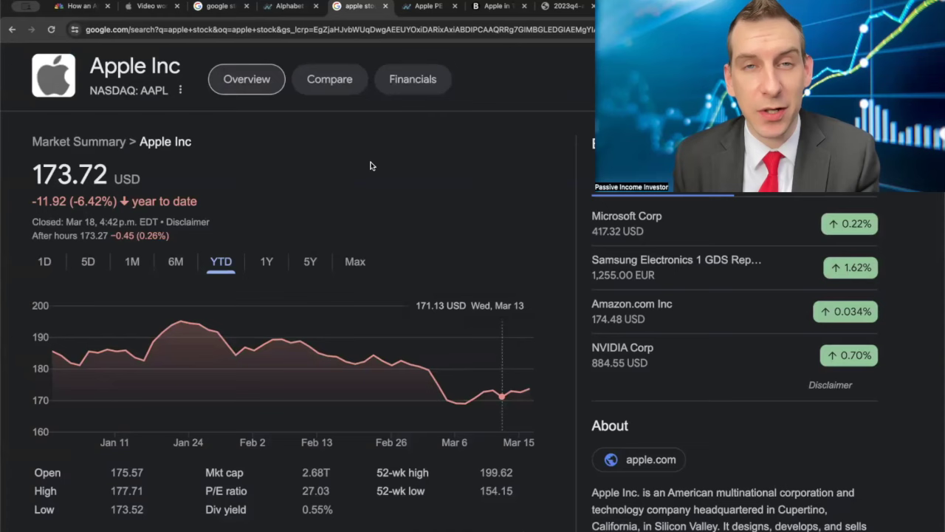
pyautogui.click(216, 7)
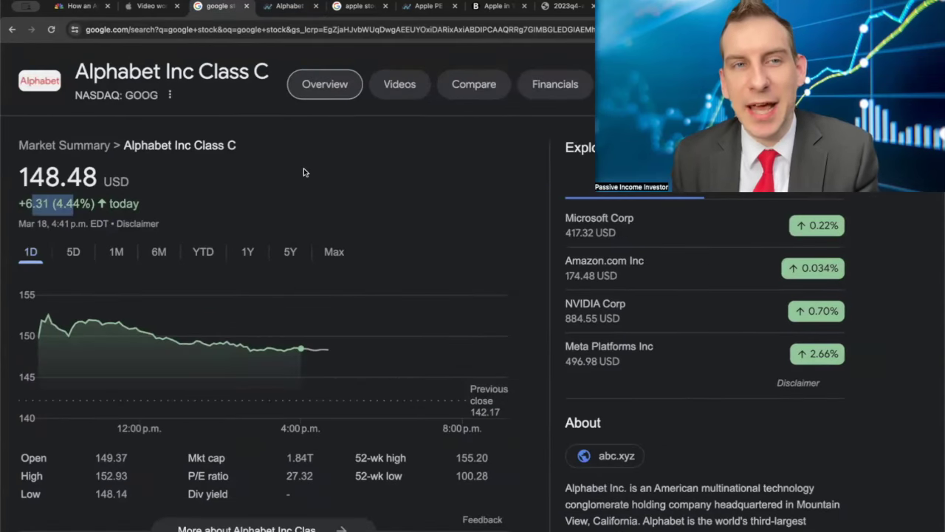
pyautogui.moveTo(329, 348)
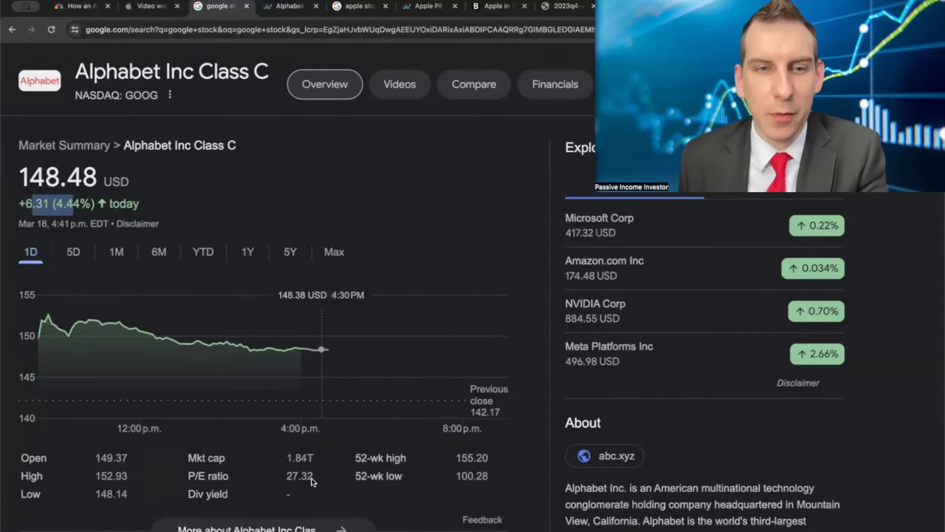
pyautogui.doubleClick(310, 477)
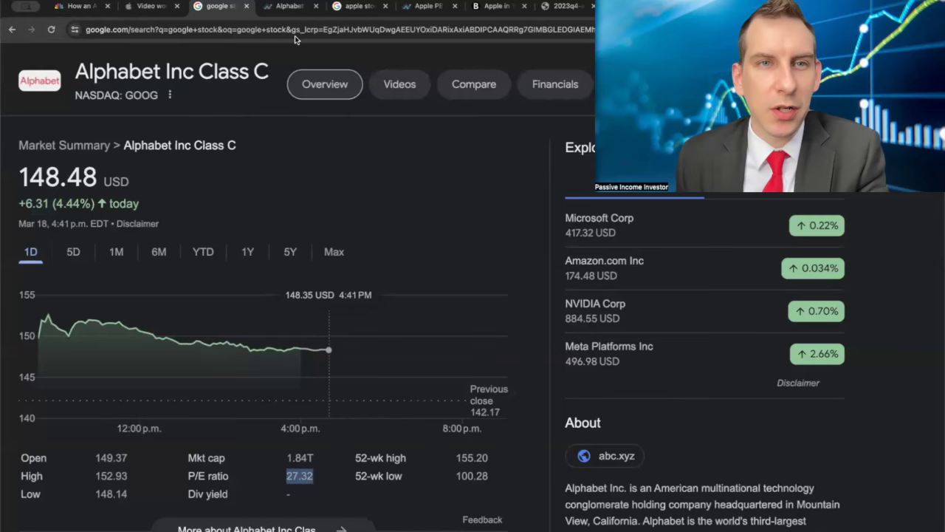
pyautogui.click(359, 6)
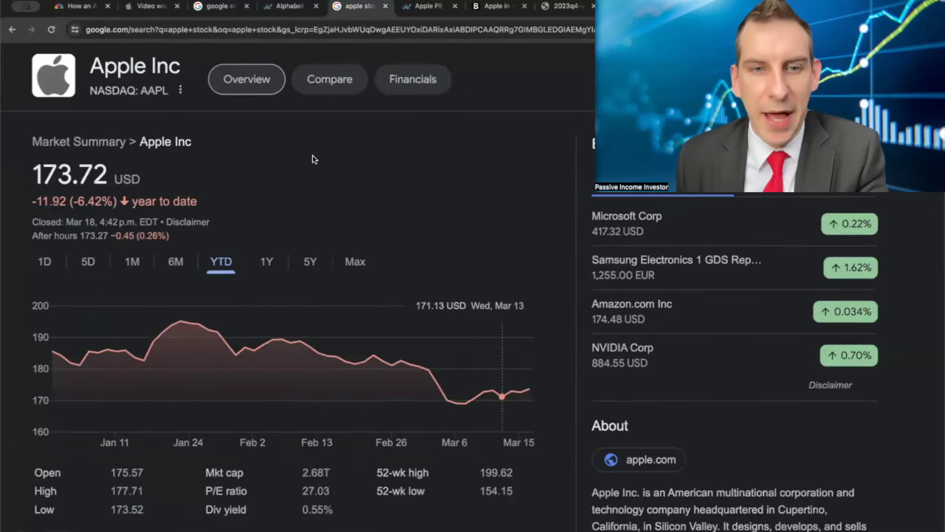
pyautogui.doubleClick(316, 491)
pyautogui.click(293, 7)
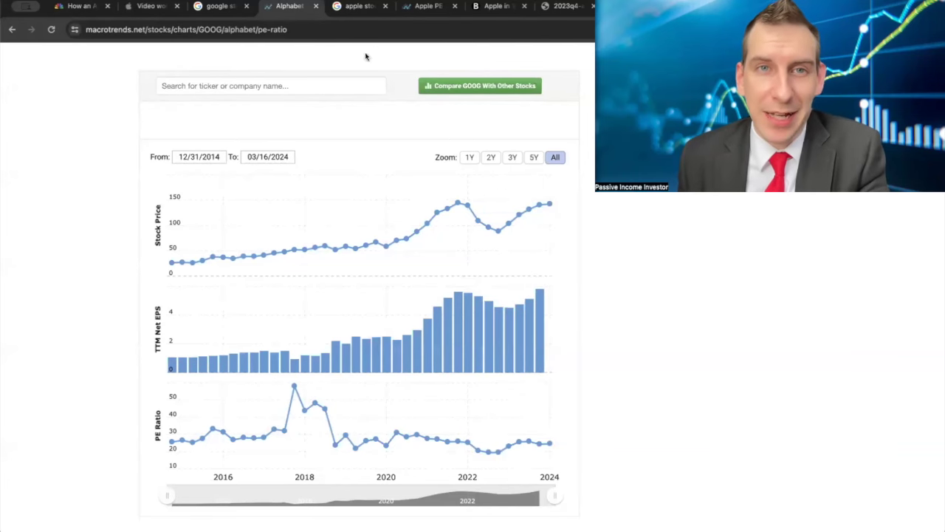
pyautogui.scroll(1, 328, 145)
pyautogui.scroll(3, 295, 148)
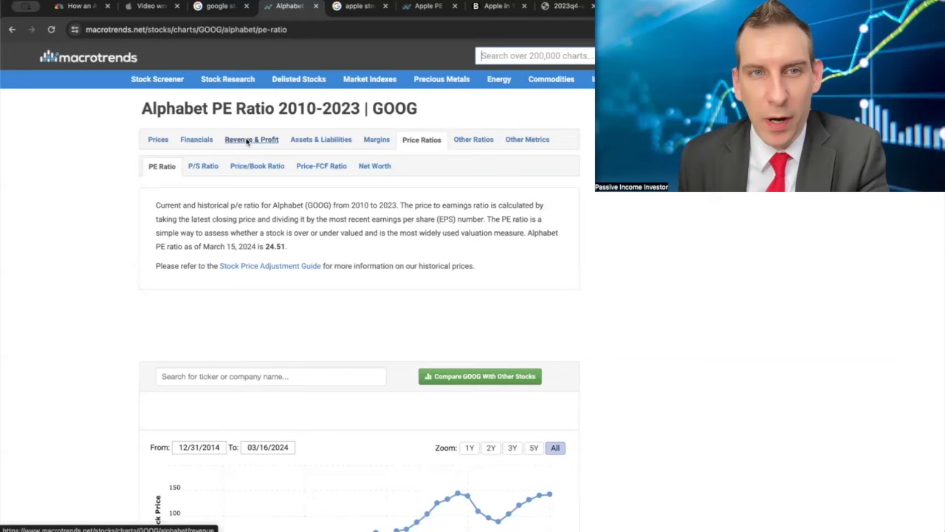
pyautogui.scroll(-3, 561, 285)
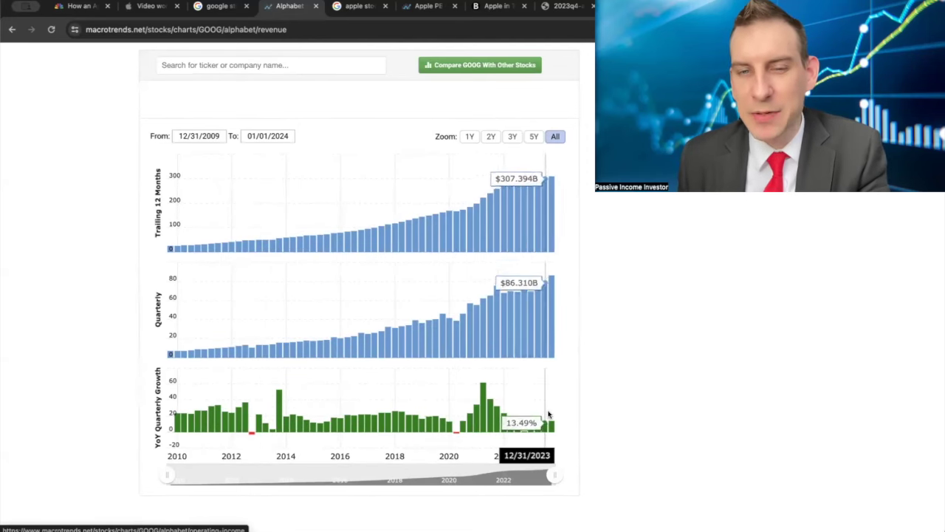
# - Move from Alphabet's revenue history, $307.4B trailing twelve months, to Apple's P/E page
pyautogui.click(428, 6)
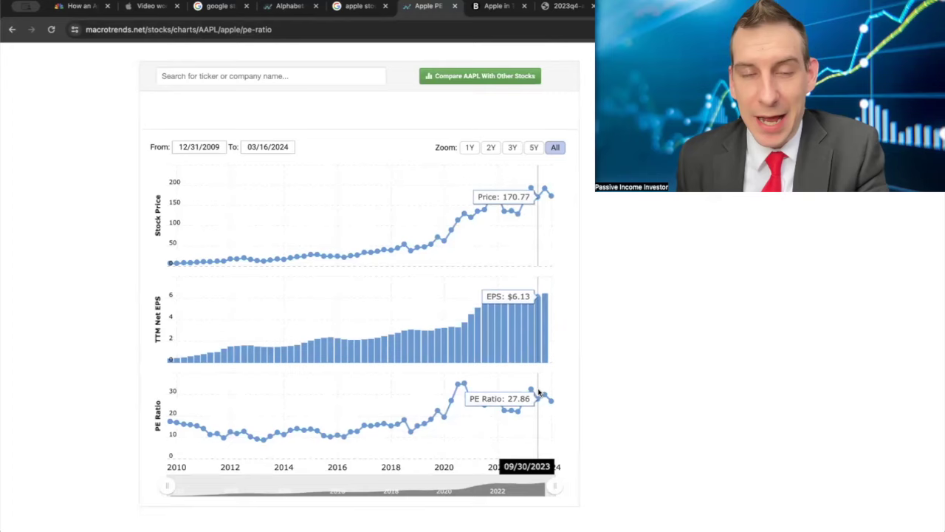
pyautogui.scroll(2, 322, 209)
pyautogui.scroll(3, 322, 209)
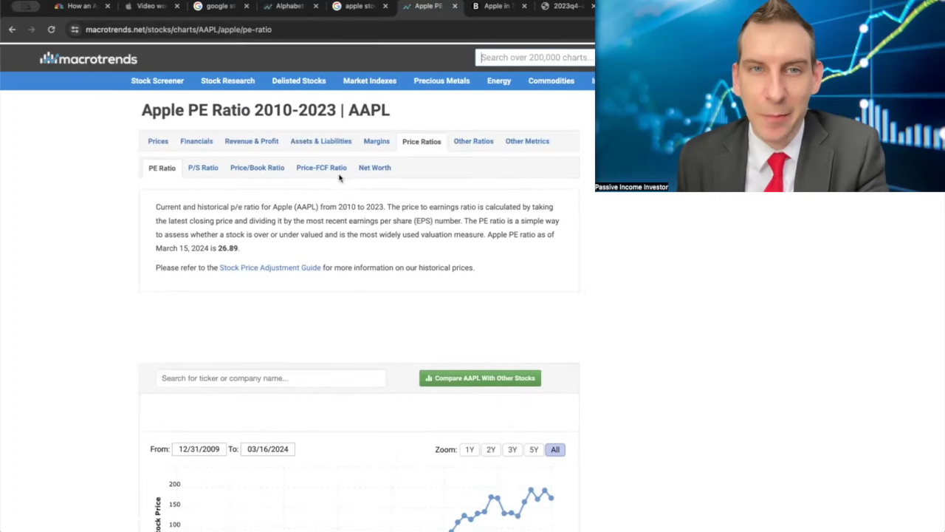
# - Review Apple's revenue history on Macrotrends, flat near $385.7B trailing twelve months
pyautogui.click(247, 147)
pyautogui.scroll(-1, 527, 251)
pyautogui.scroll(-3, 637, 295)
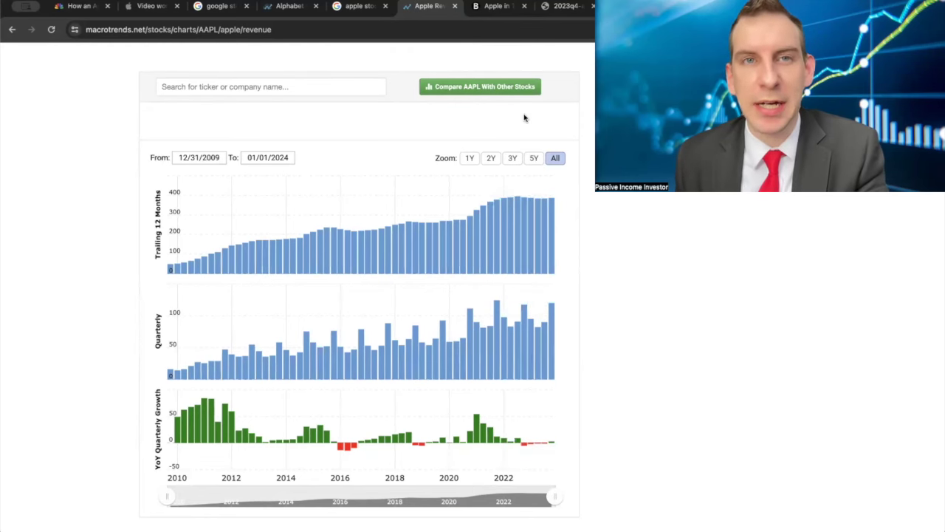
pyautogui.scroll(1, 443, 111)
pyautogui.scroll(4, 380, 131)
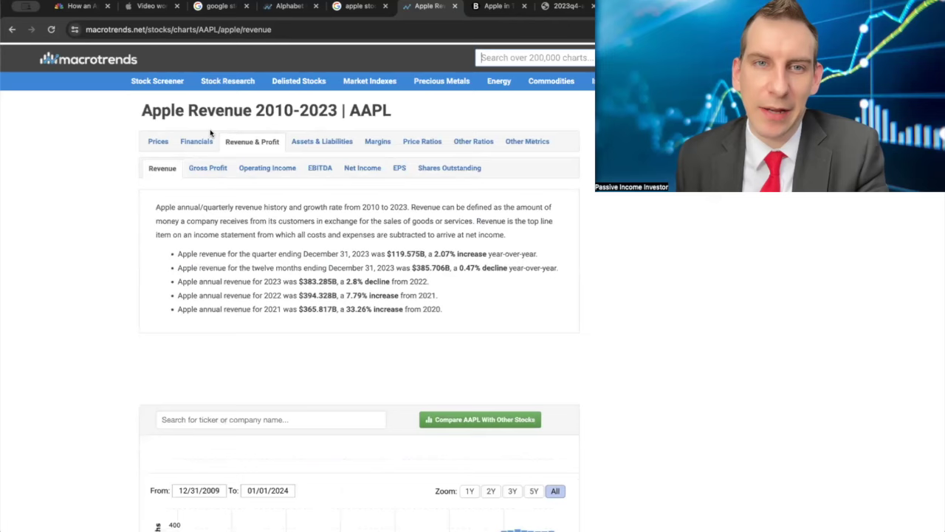
pyautogui.scroll(-1, 520, 242)
pyautogui.scroll(-4, 520, 240)
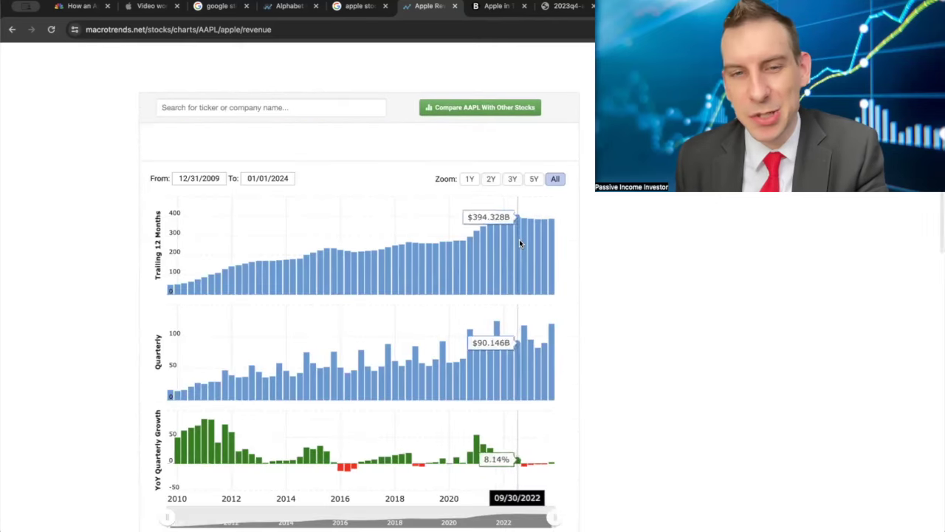
pyautogui.click(565, 6)
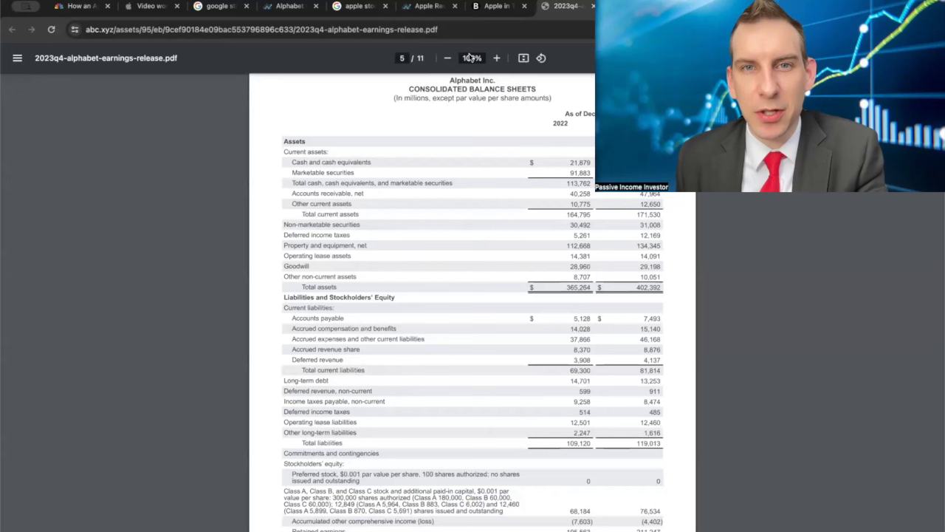
# - Highlight Alphabet's balance sheet heading, total assets, total liabilities and cash figures
pyautogui.moveTo(526, 90); pyautogui.dragTo(423, 90)
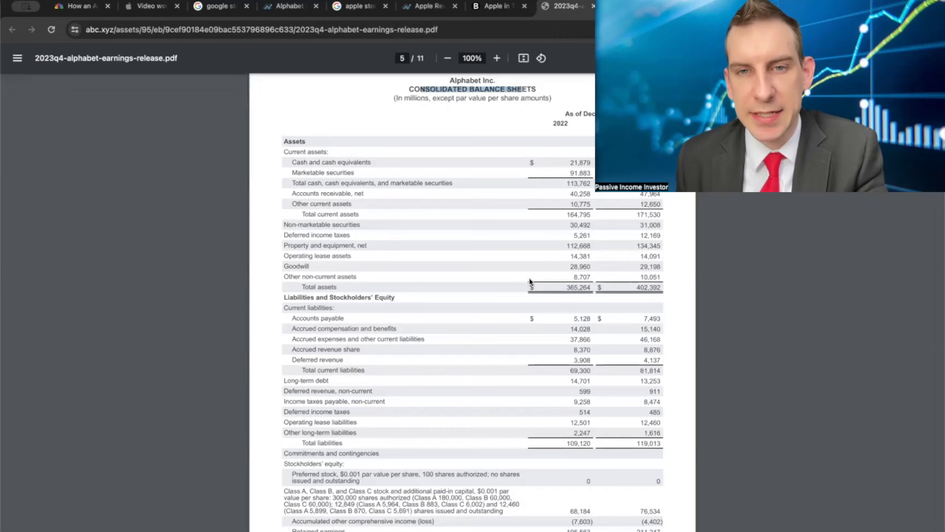
pyautogui.doubleClick(579, 287)
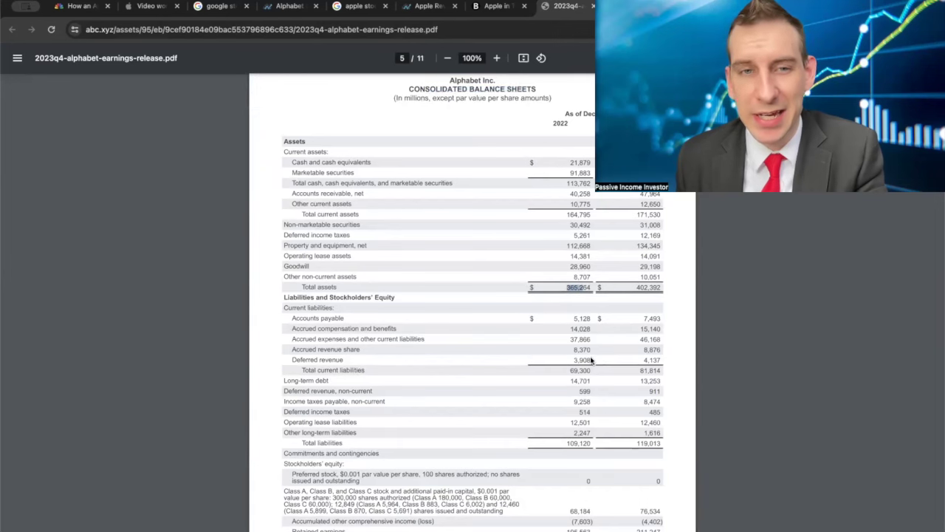
pyautogui.doubleClick(580, 443)
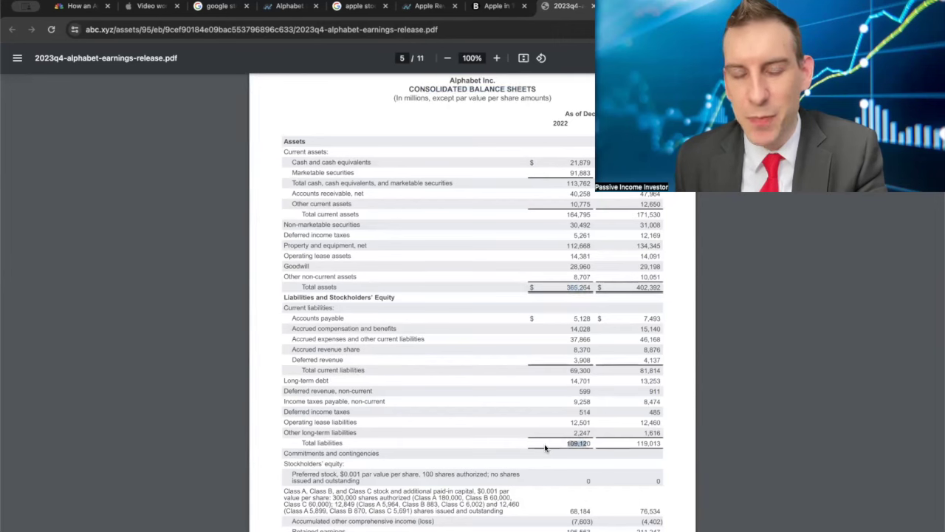
pyautogui.doubleClick(574, 163)
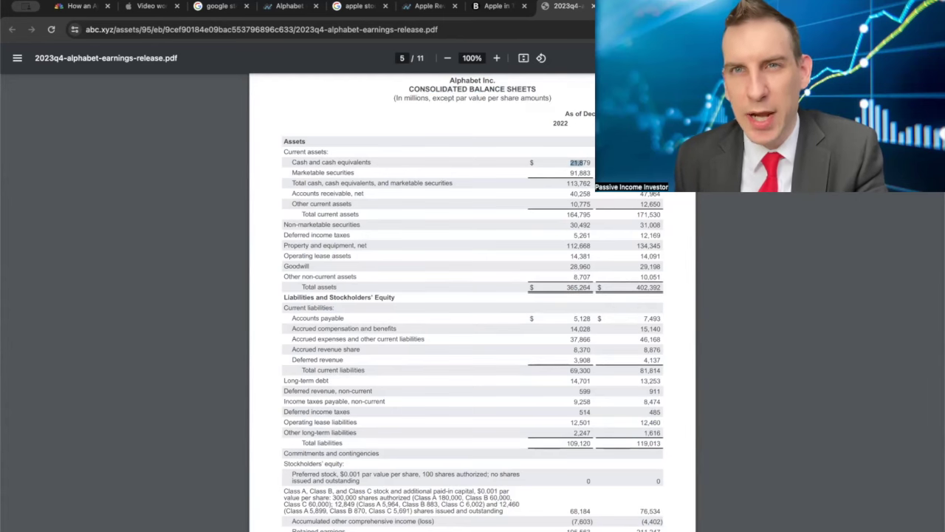
# - Highlight Apple's Q1 FY24 total assets and $279.4B total liabilities for comparison
pyautogui.hotkey('ctrl', 'Tab')
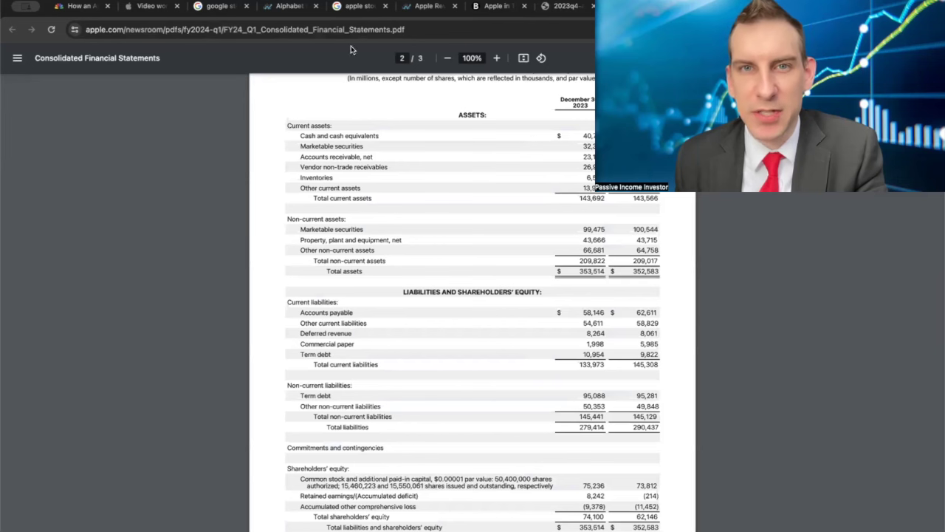
pyautogui.moveTo(596, 272); pyautogui.dragTo(579, 274)
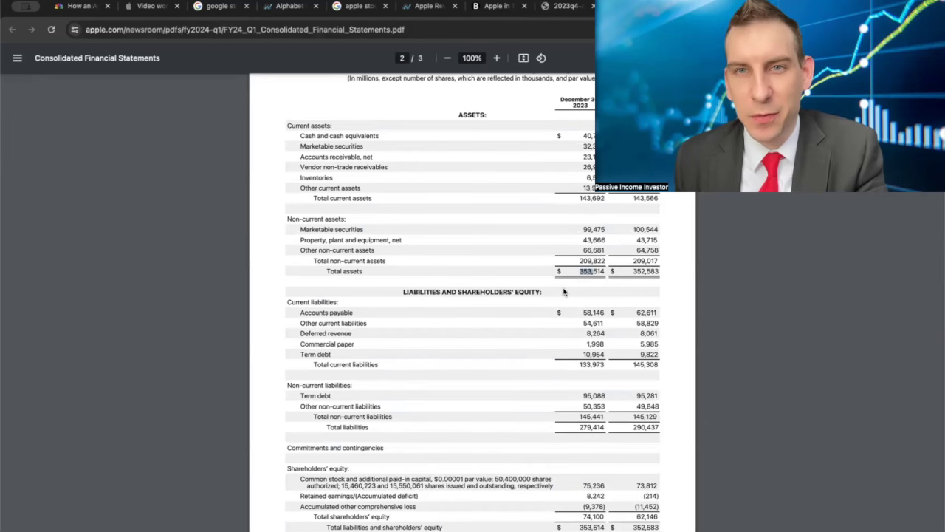
pyautogui.hotkey('ctrl', 'shift', 'Tab')
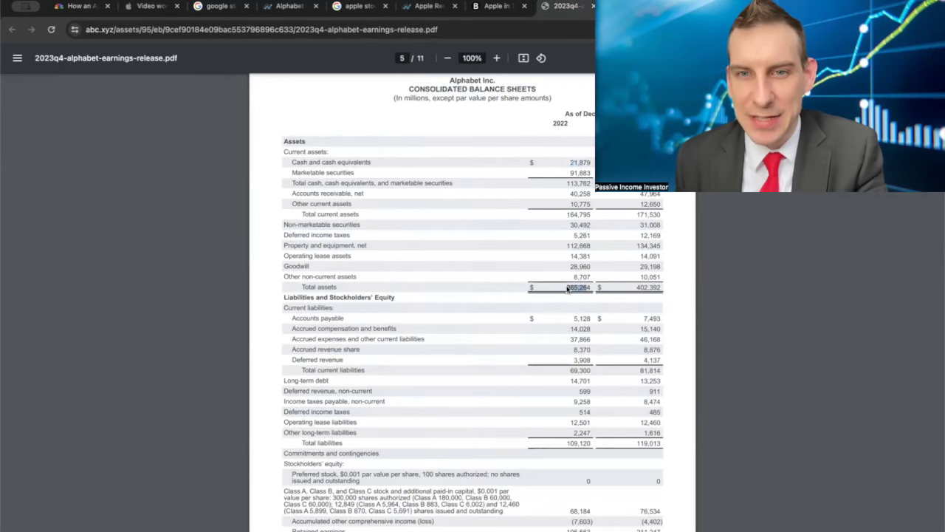
pyautogui.hotkey('ctrl', 'Tab')
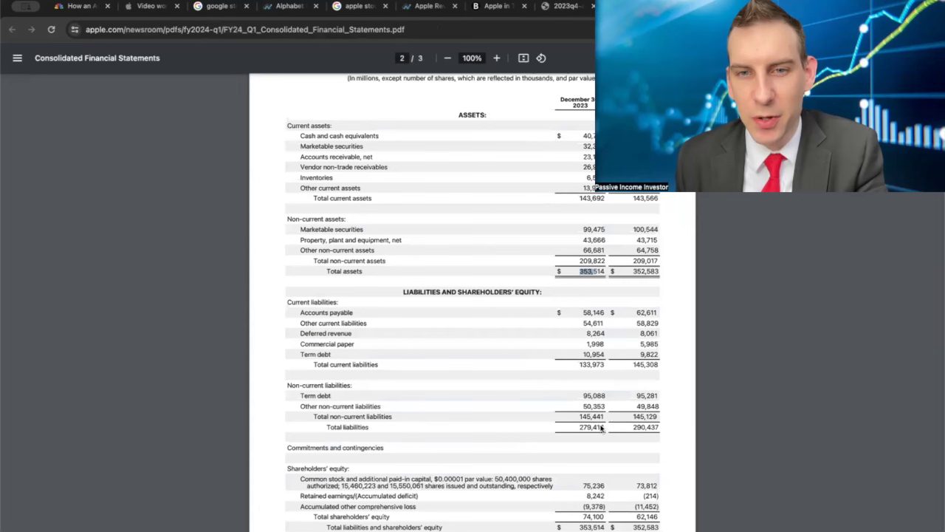
pyautogui.moveTo(602, 429); pyautogui.dragTo(544, 428)
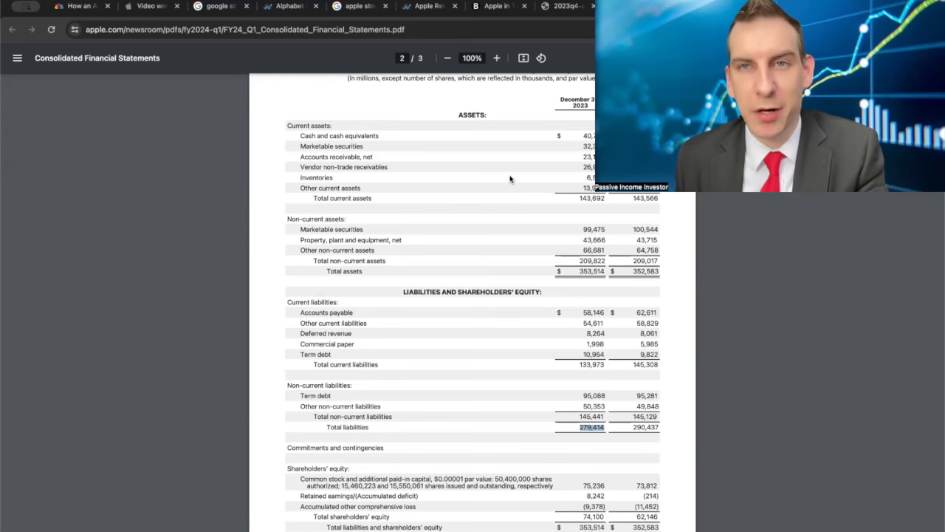
pyautogui.click(219, 6)
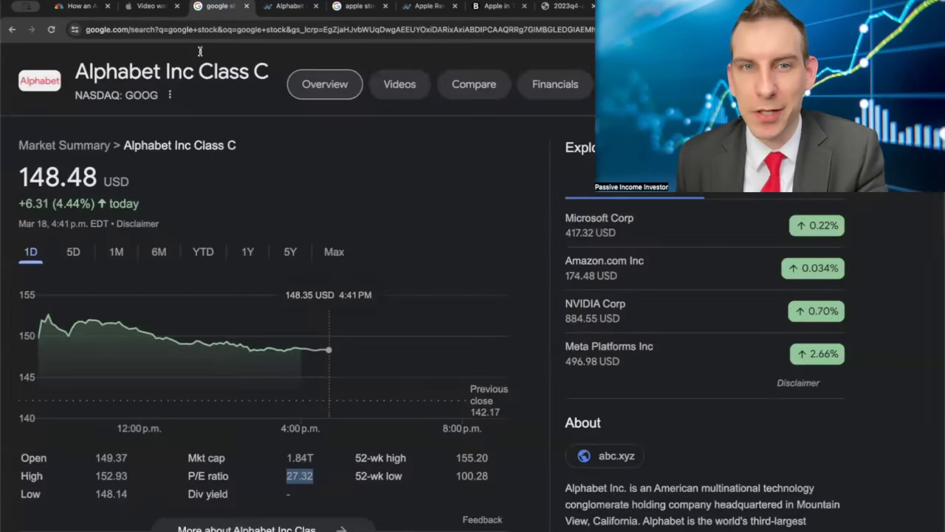
# - Show Alphabet's YTD and one-year charts, up $46.55 (45.67%), noting the 27.32 P/E
pyautogui.click(205, 253)
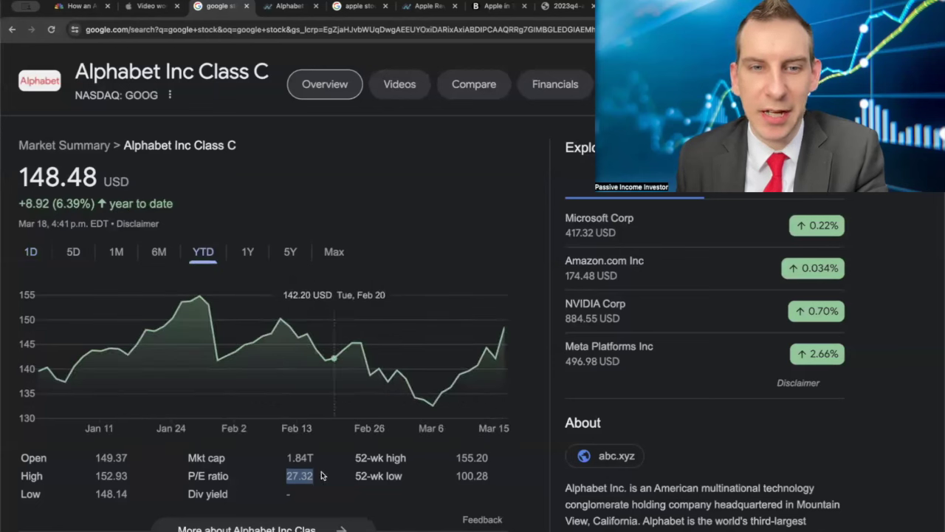
pyautogui.moveTo(322, 475); pyautogui.dragTo(274, 477)
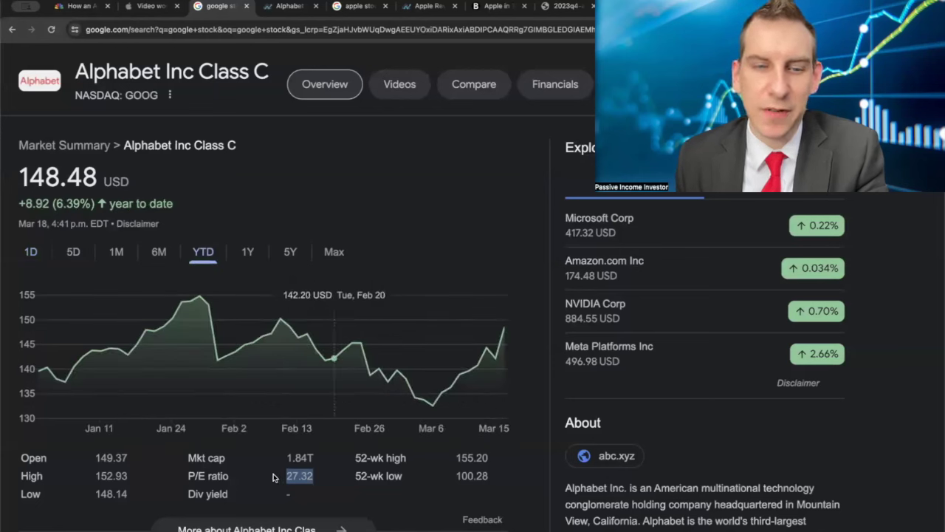
pyautogui.click(249, 253)
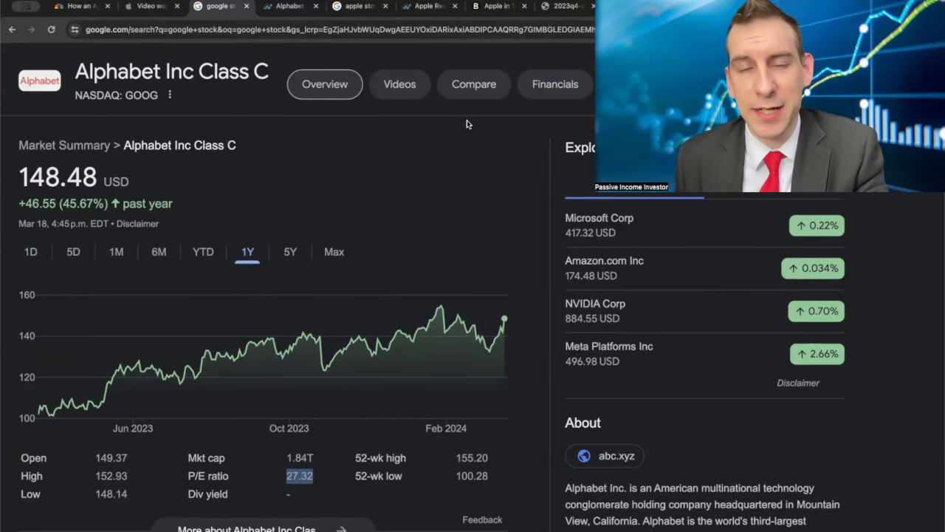
# - Clear the portfolio table selection and highlight Tesla's 6.31% gain today at $173.88
pyautogui.click(152, 5)
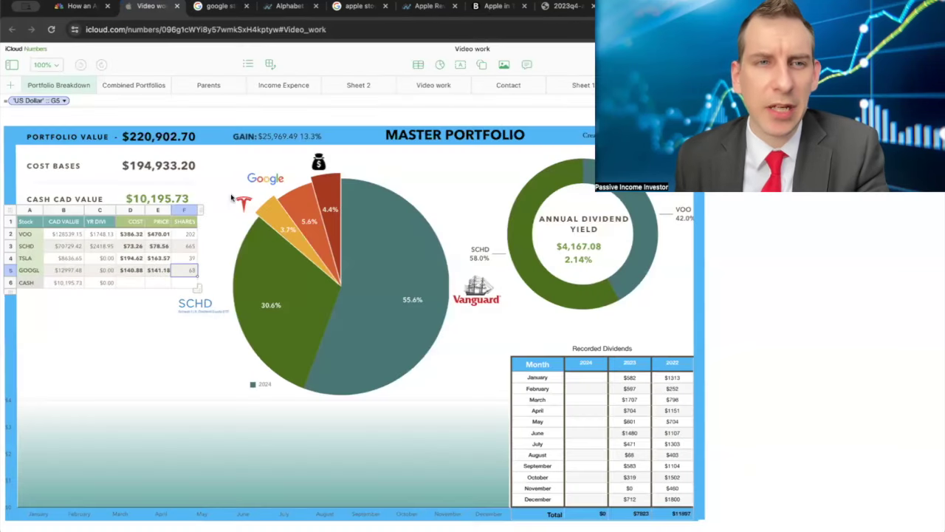
pyautogui.click(94, 333)
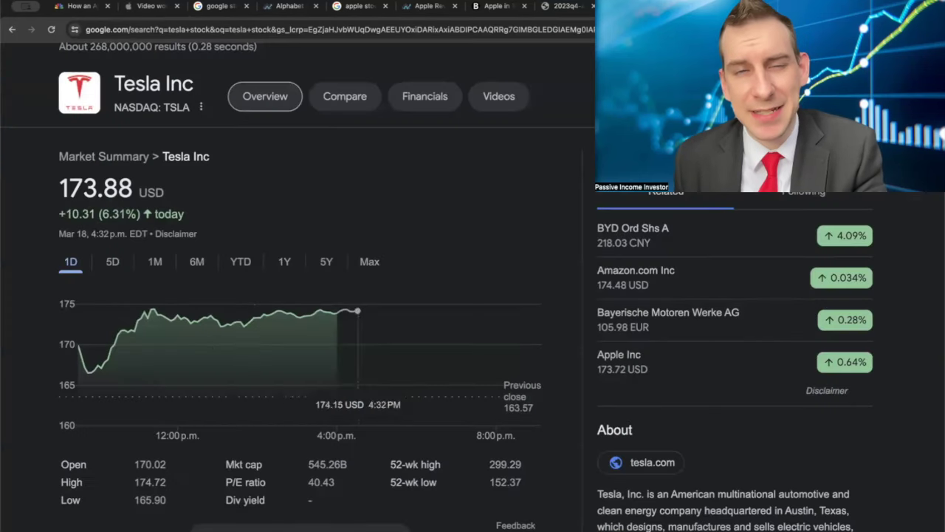
pyautogui.hotkey('ctrl', 'Tab')
pyautogui.moveTo(140, 214); pyautogui.dragTo(98, 214)
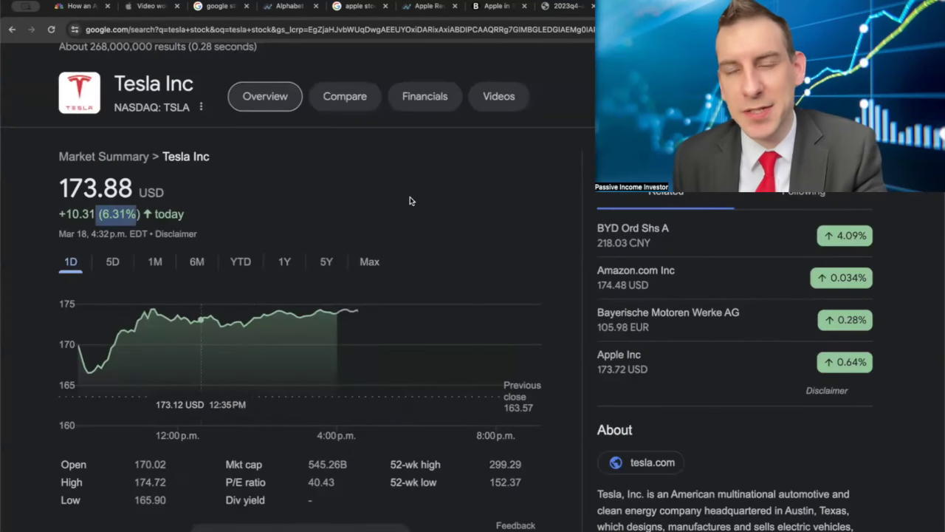
pyautogui.hotkey('ctrl', 'Tab')
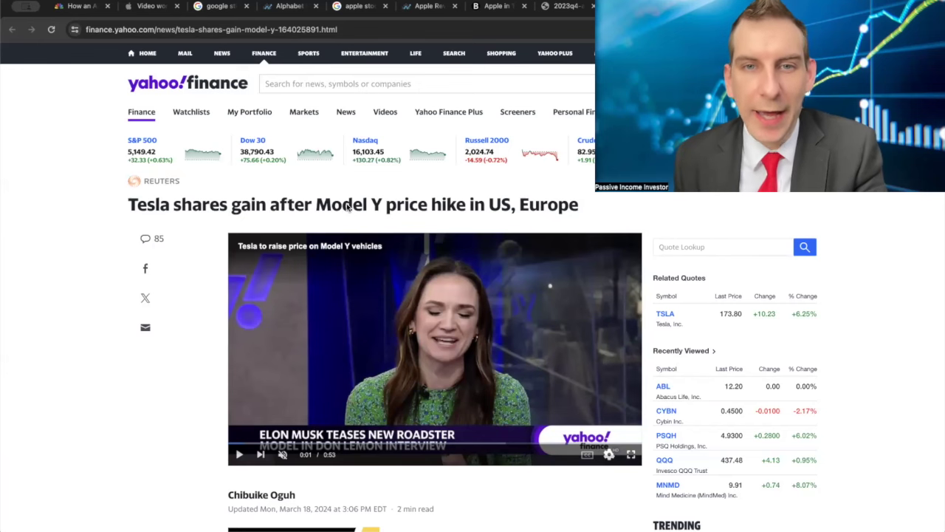
# - Highlight the end of Yahoo Finance's Tesla Model Y price hike headline
pyautogui.moveTo(576, 208); pyautogui.dragTo(454, 209)
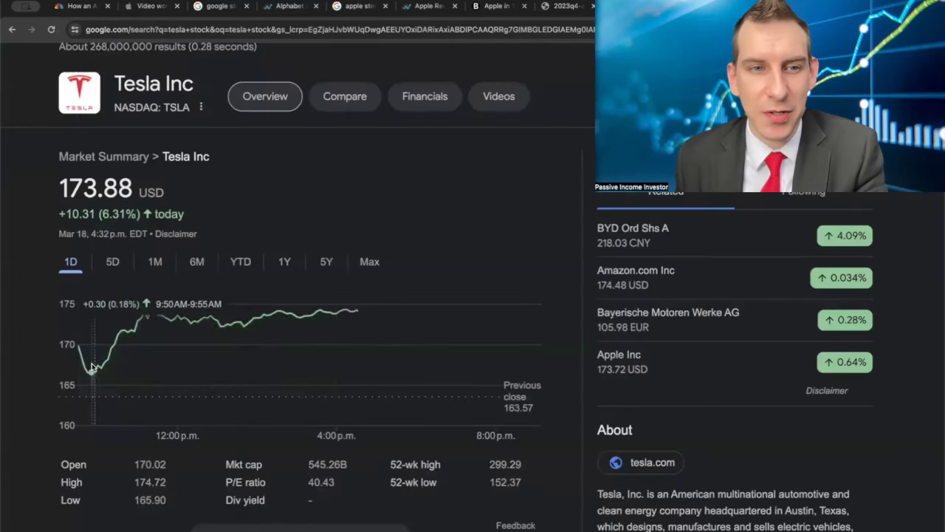
# - Check Tesla's one-month and six-month charts against the portfolio holdings table, highlighting Tesla's share price
pyautogui.click(155, 264)
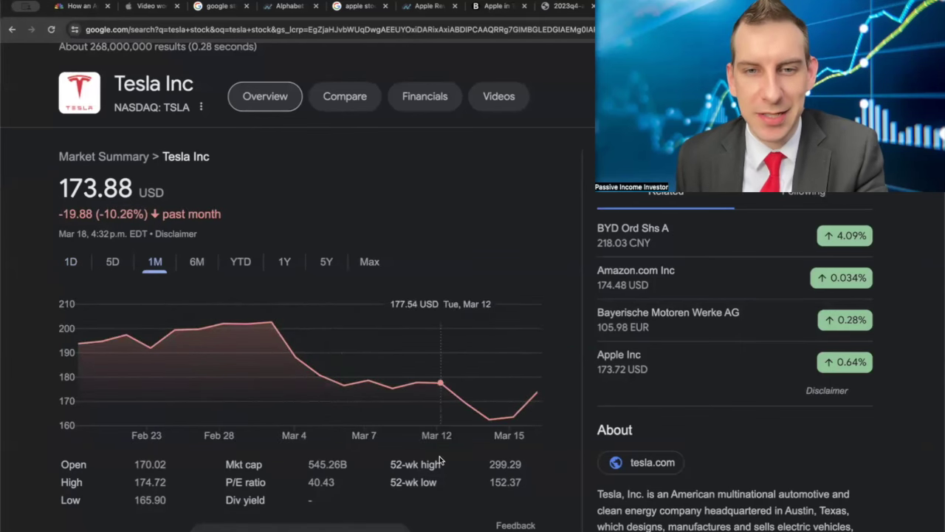
pyautogui.click(152, 6)
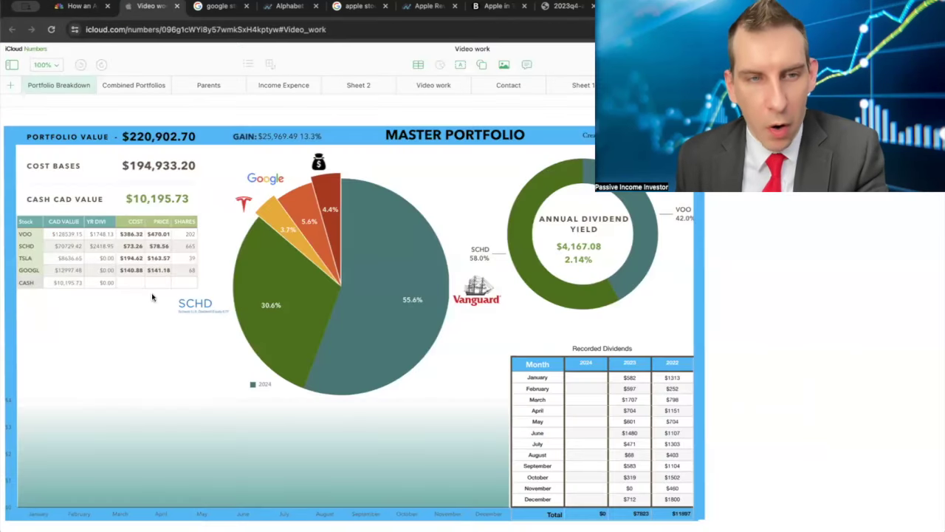
pyautogui.click(79, 268)
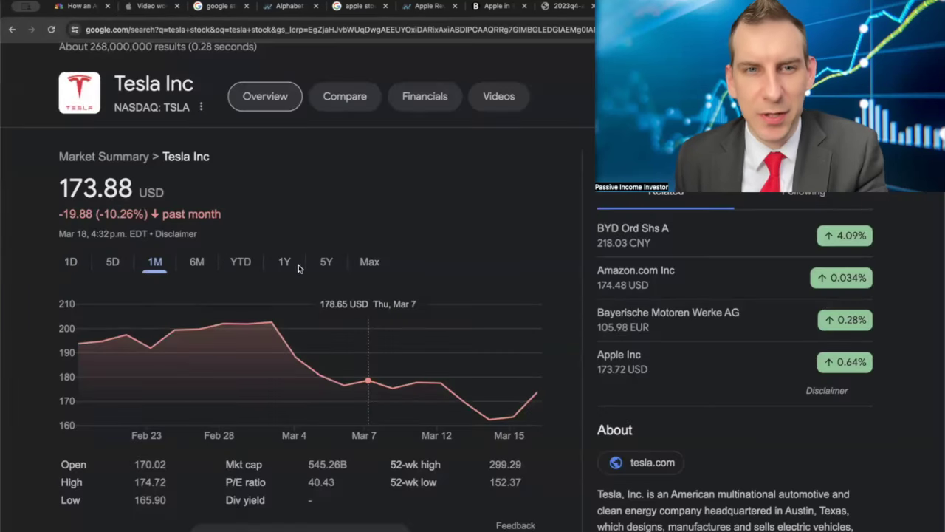
pyautogui.click(200, 264)
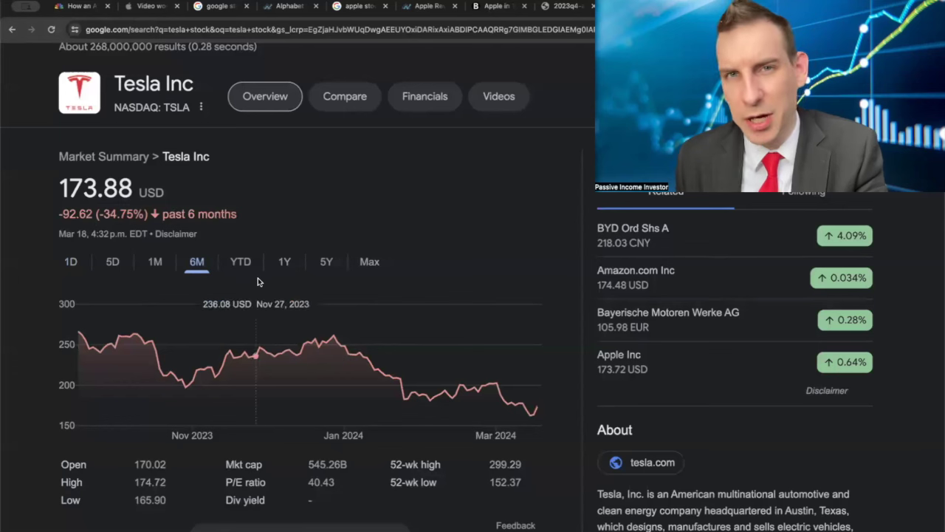
pyautogui.moveTo(274, 356)
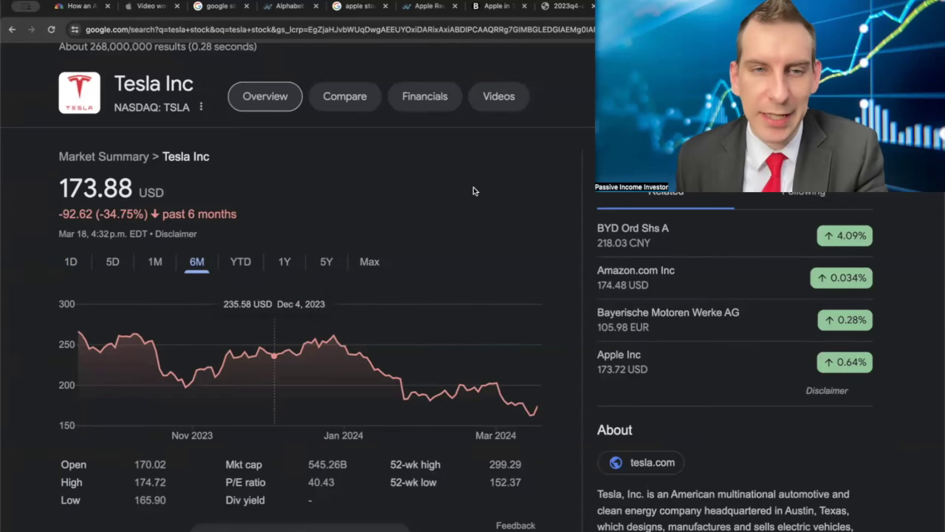
pyautogui.moveTo(57, 192); pyautogui.dragTo(132, 191)
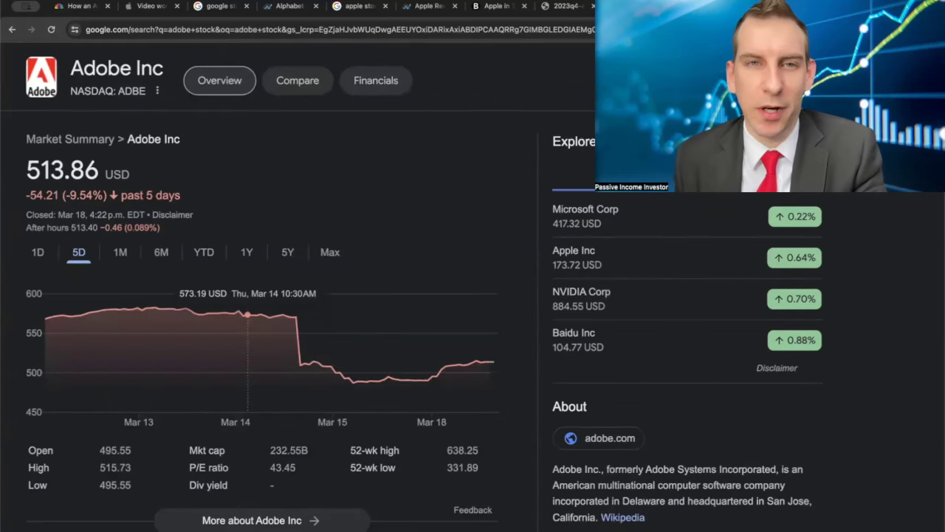
# - Step Adobe's chart through 6M, YTD, 1Y and 5Y, briefly highlighting its 43.45 P/E ratio
pyautogui.click(165, 256)
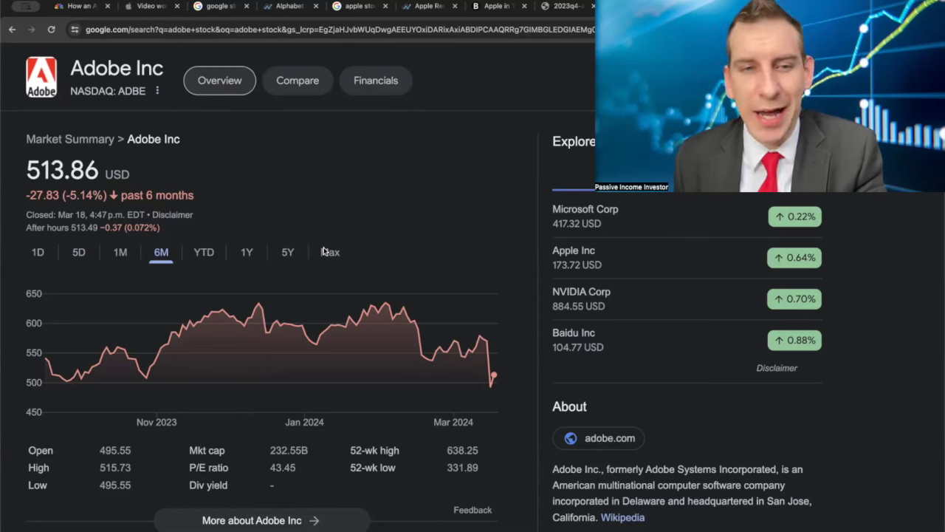
pyautogui.moveTo(299, 471); pyautogui.dragTo(254, 473)
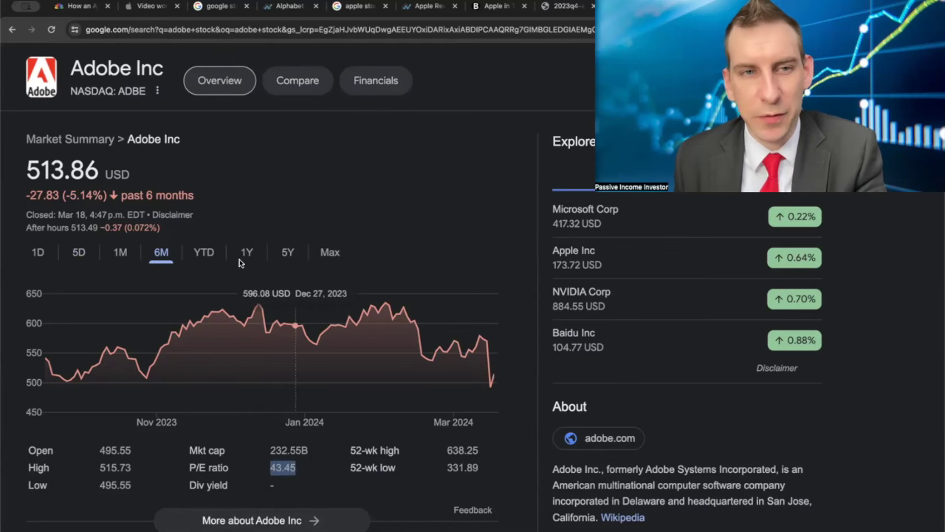
pyautogui.click(210, 255)
pyautogui.click(249, 254)
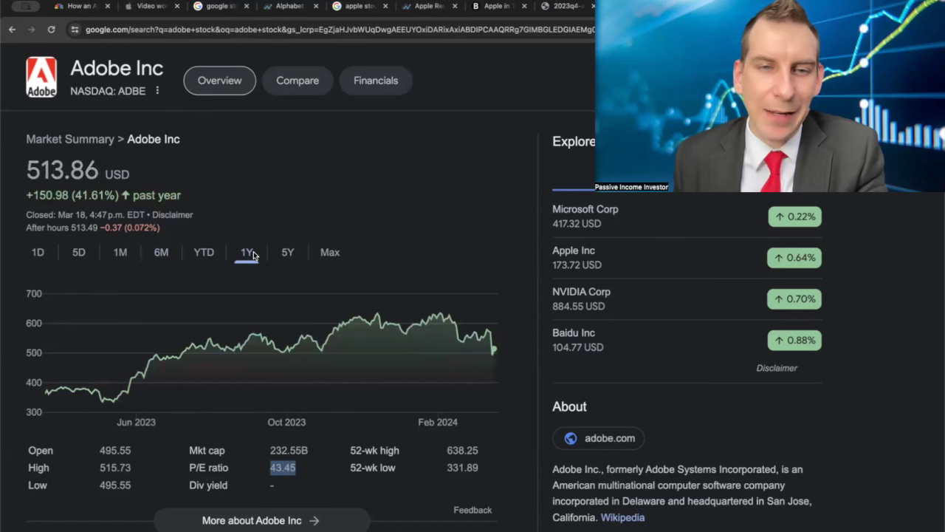
pyautogui.click(284, 253)
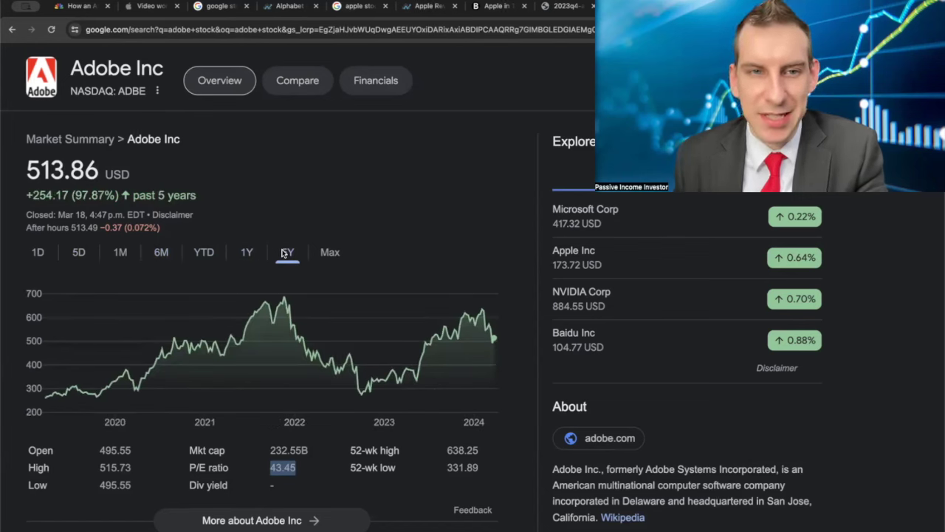
pyautogui.click(325, 199)
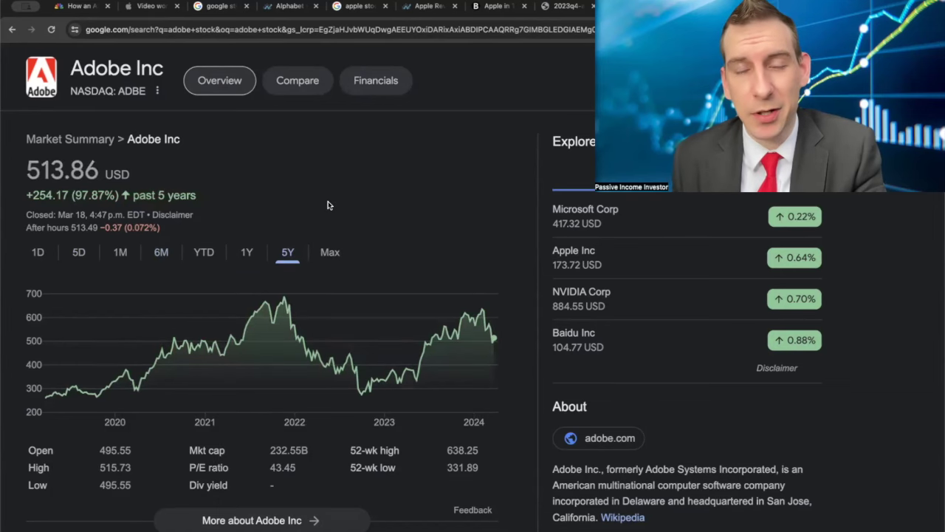
pyautogui.click(152, 6)
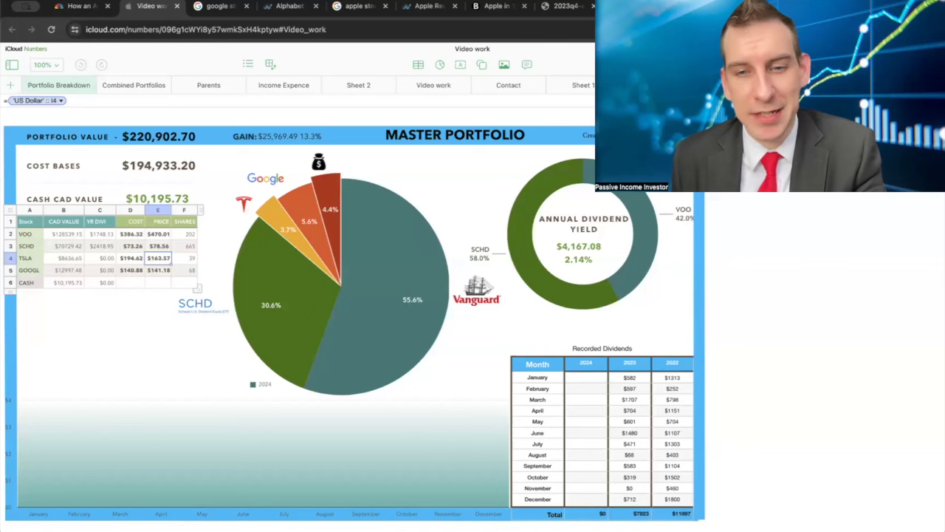
pyautogui.click(881, 341)
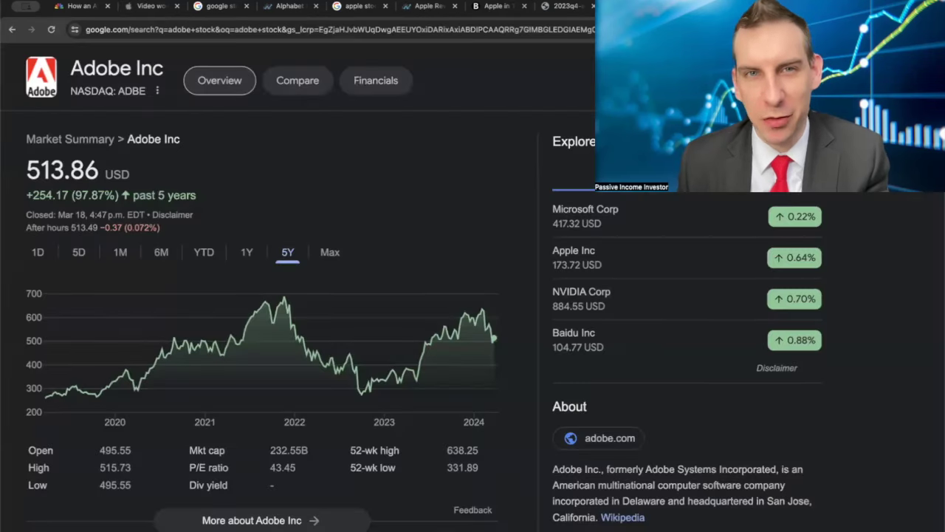
pyautogui.scroll(3, 354, 83)
# - Search 'nvda stock' and view NVIDIA's year-to-date and one-year charts
pyautogui.click(260, 76)
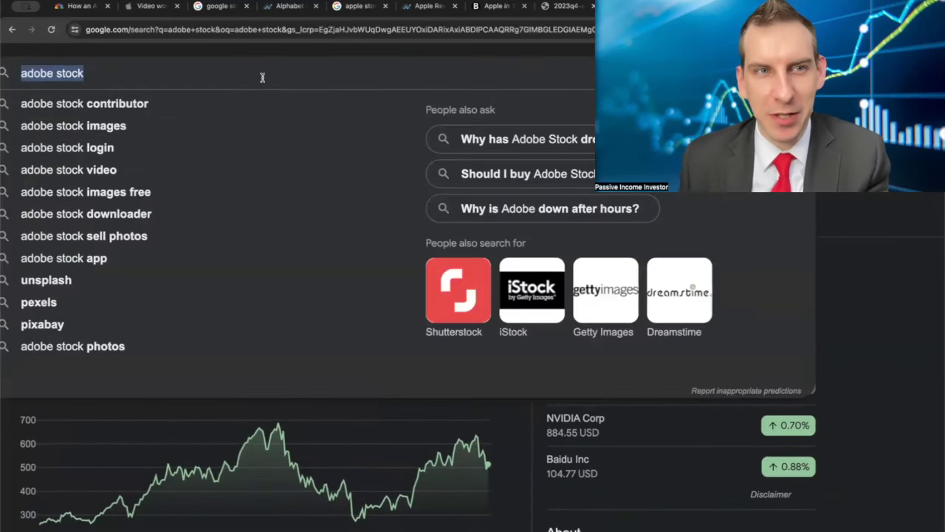
pyautogui.write('nvda stock')
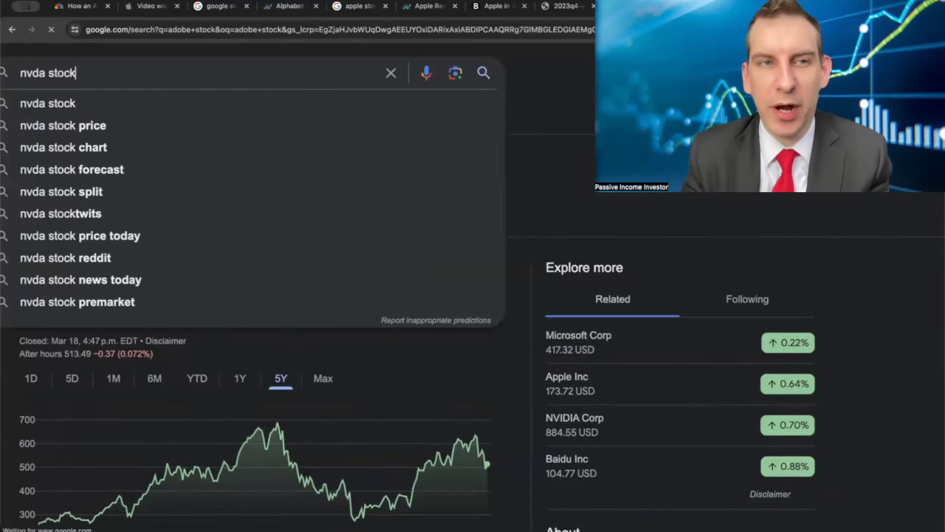
pyautogui.press('Return')
pyautogui.scroll(-1, 271, 269)
pyautogui.click(267, 263)
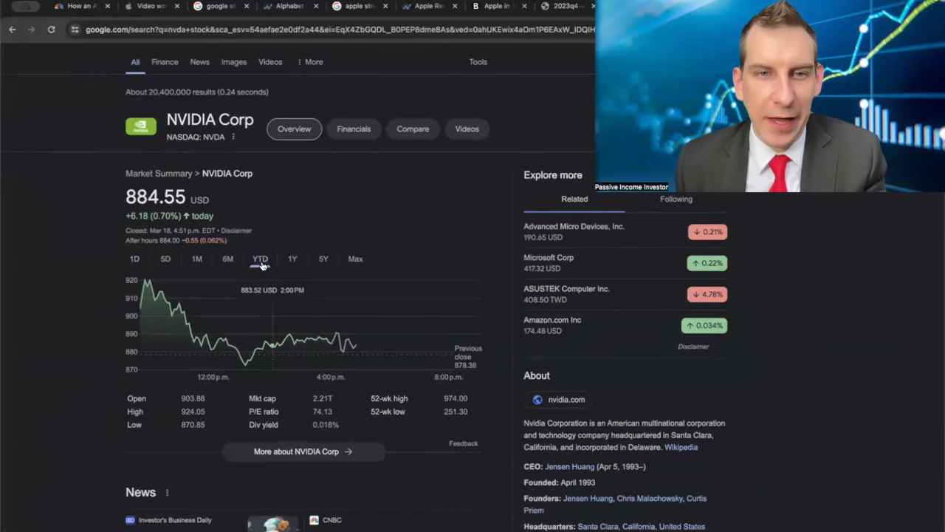
pyautogui.click(300, 262)
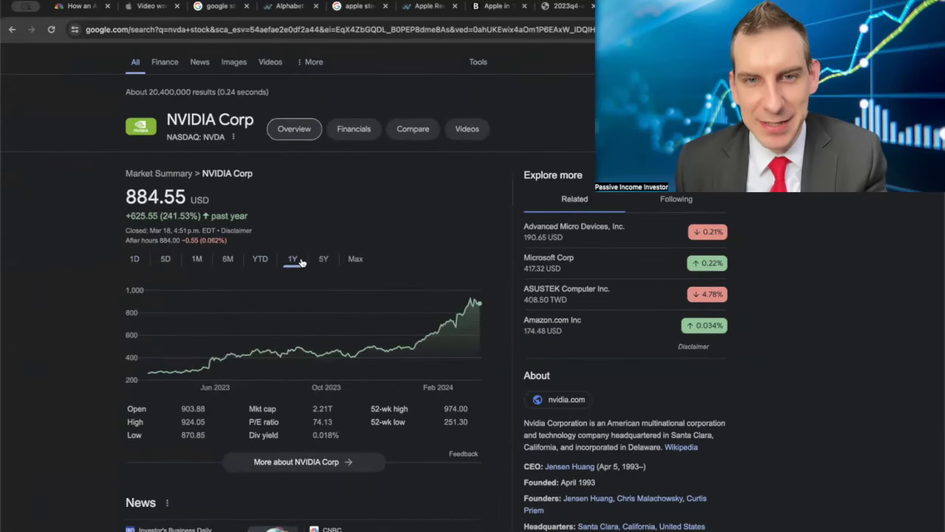
# - Note NVIDIA's 2.21T market cap, compare 5Y, 1D and 5D ranges, and measure gains since Oct 14, 2022
pyautogui.doubleClick(325, 409)
pyautogui.click(323, 260)
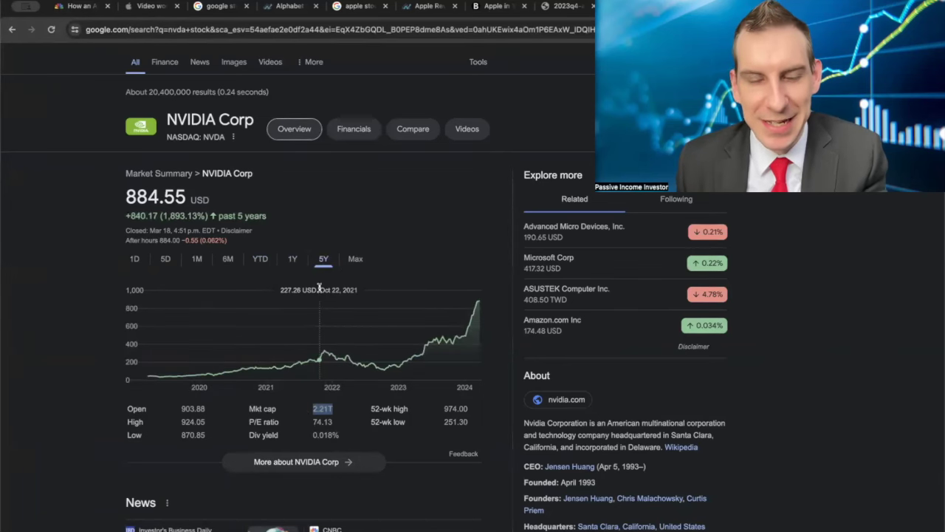
pyautogui.click(134, 258)
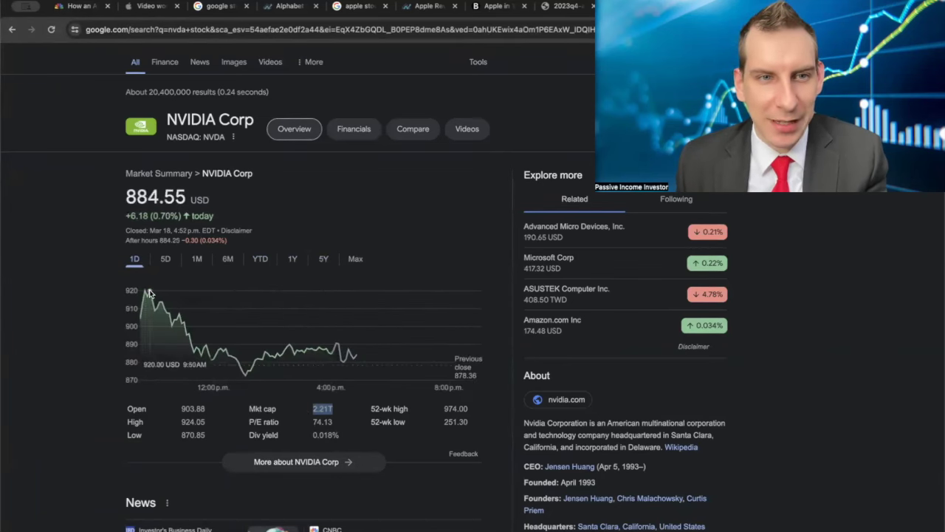
pyautogui.click(165, 259)
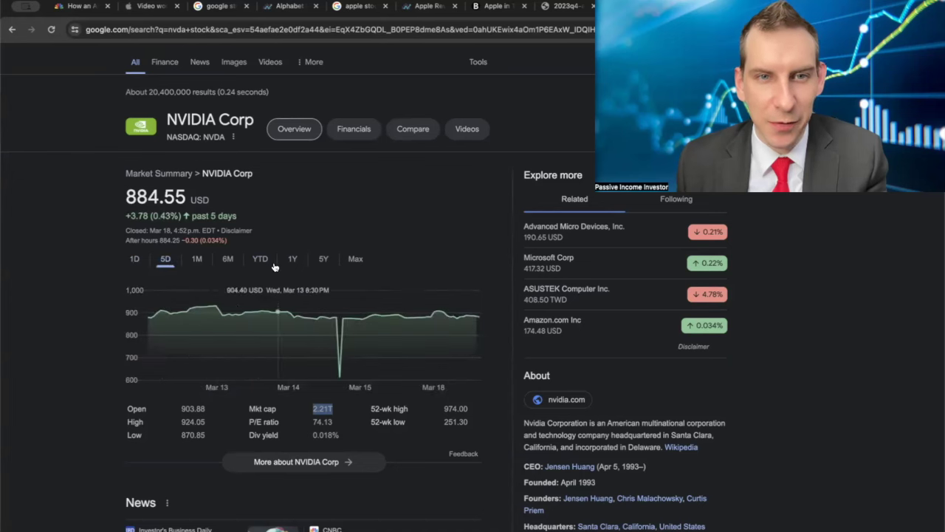
pyautogui.click(310, 259)
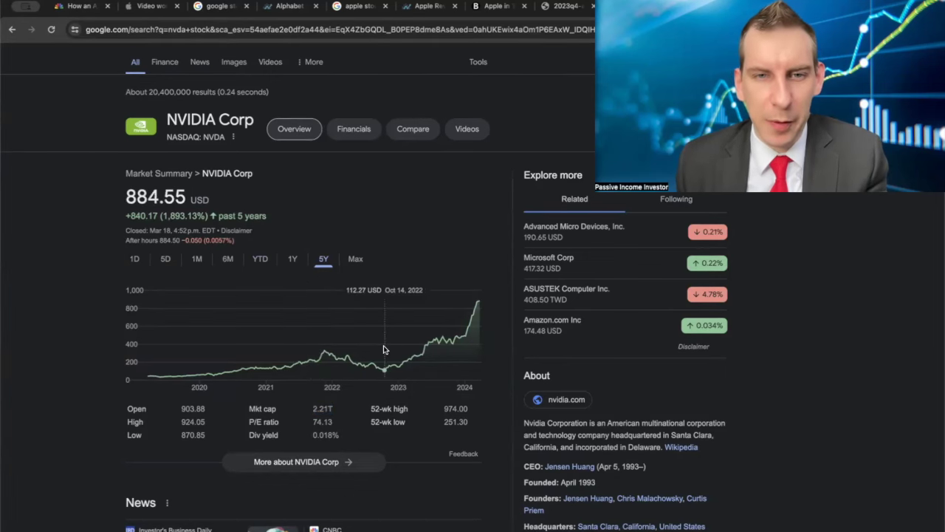
pyautogui.moveTo(384, 348); pyautogui.dragTo(484, 333)
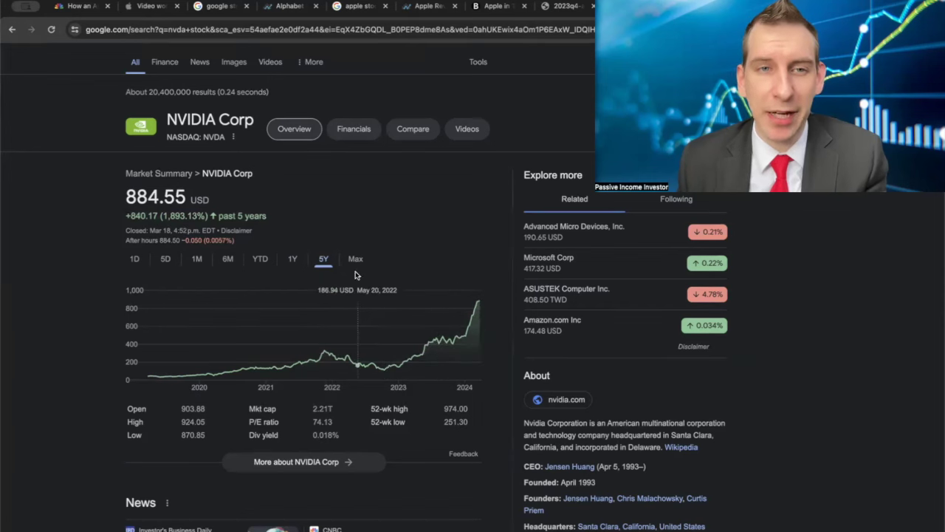
pyautogui.hotkey('ctrl', '+')
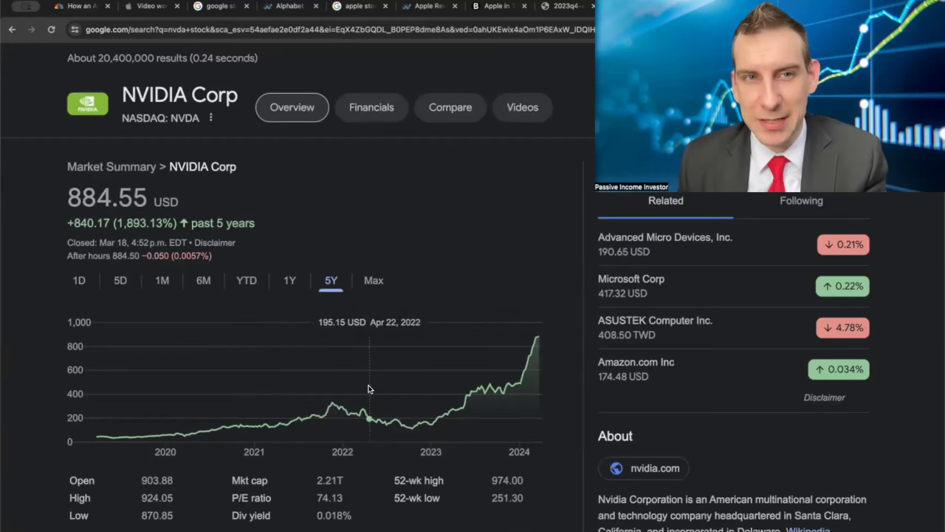
pyautogui.scroll(-1, 358, 267)
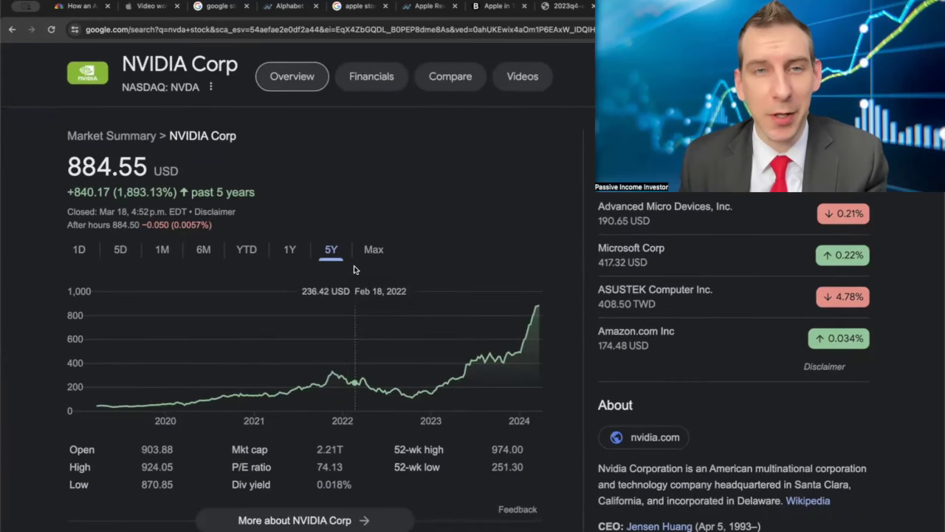
pyautogui.hscroll(2, 353, 268)
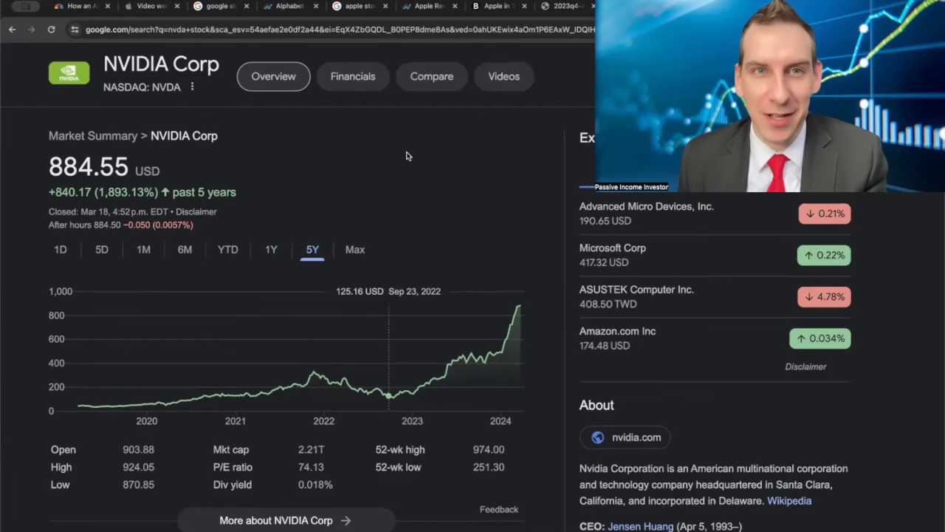
# - Switch Tesla's chart to the 5Y range, showing the 885.73% gain to $173.88
pyautogui.click(327, 263)
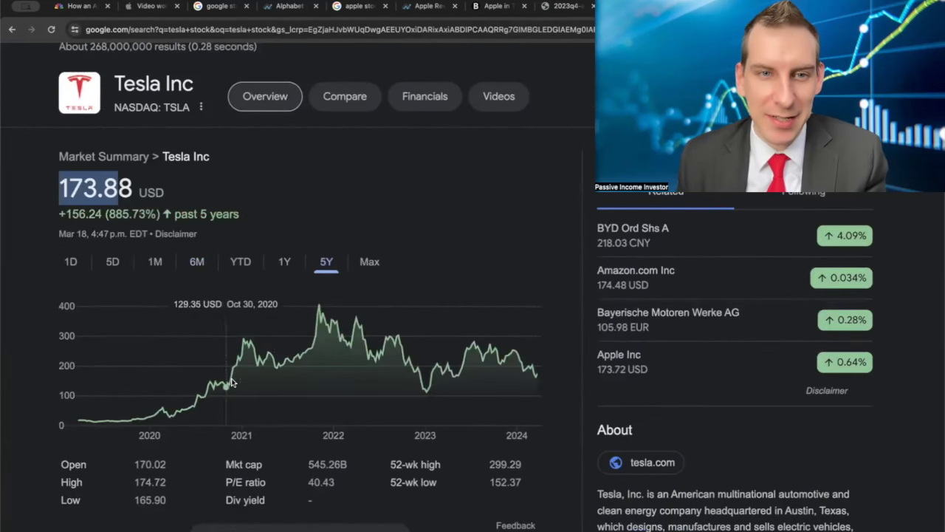